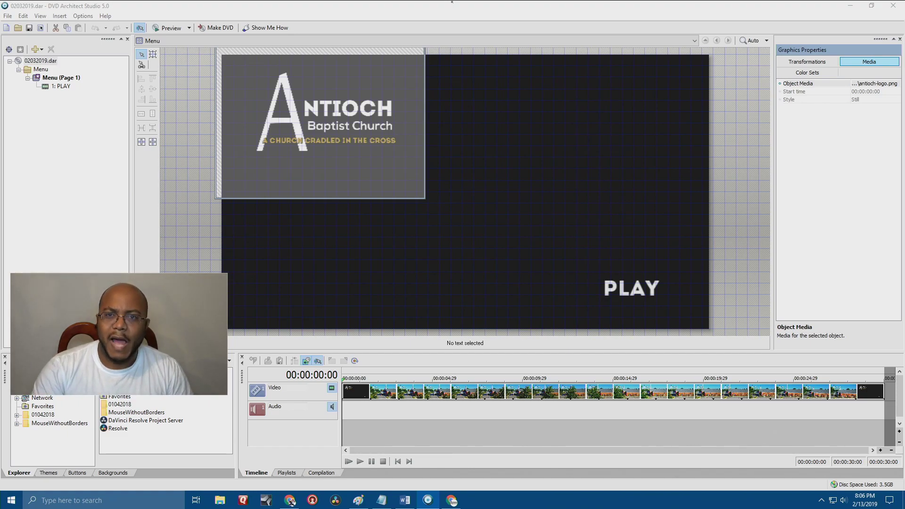
# Replace the open DVD Architect project with a new untitled one.
pyautogui.click(246, 258)
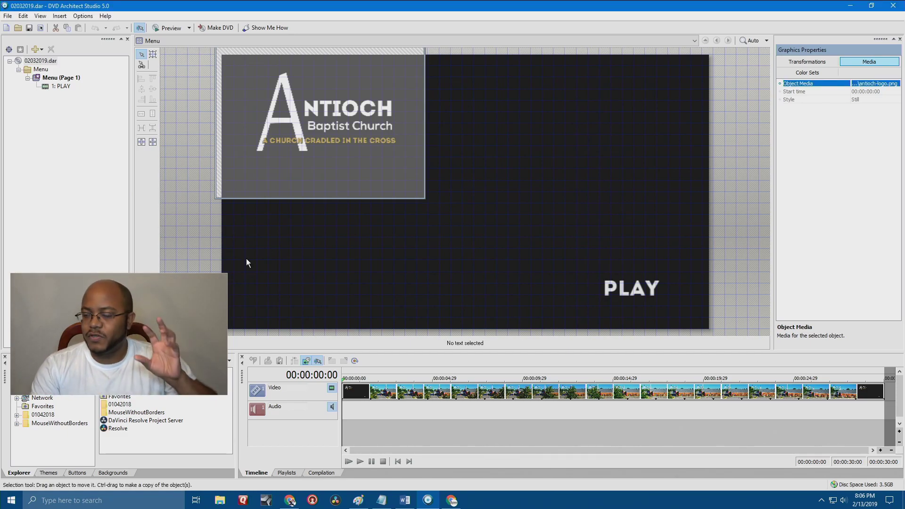
pyautogui.click(7, 28)
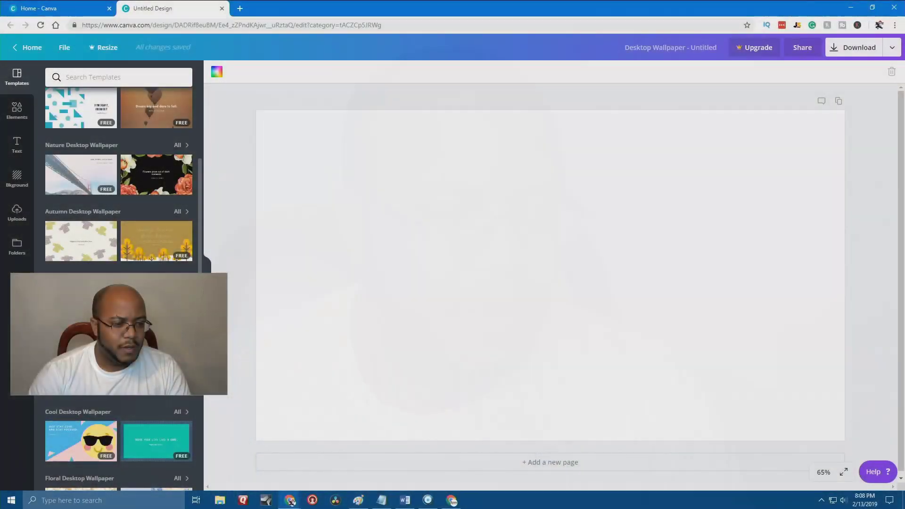
# Apply the dark sunset desktop wallpaper template with the travel quote to the design.
pyautogui.scroll(-3, 119, 189)
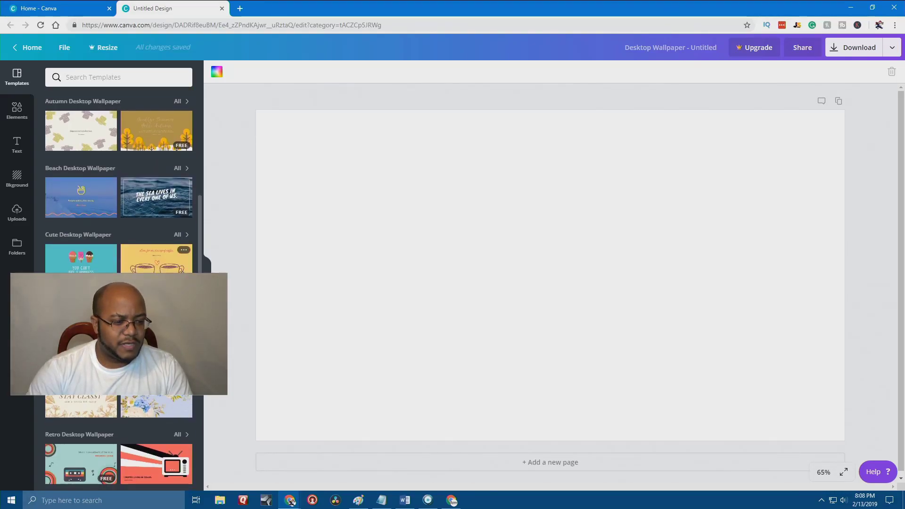
pyautogui.scroll(-7, 119, 189)
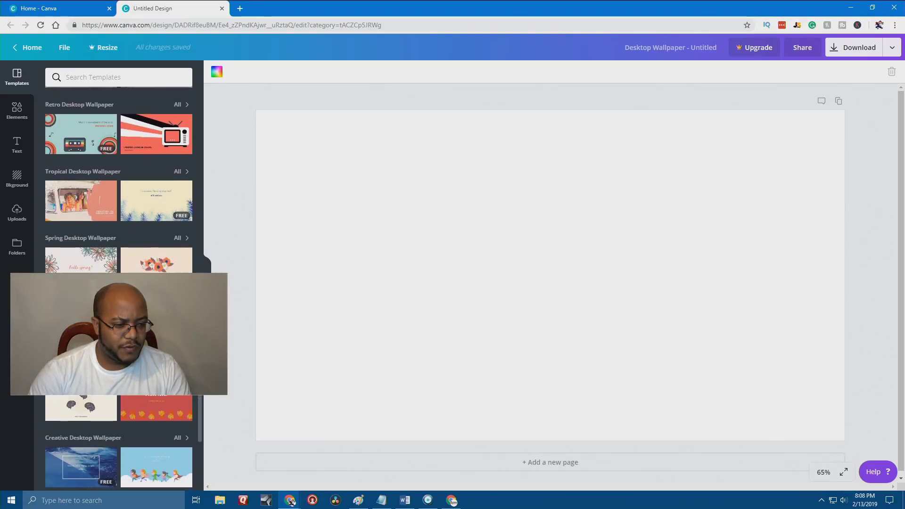
pyautogui.scroll(-5, 119, 188)
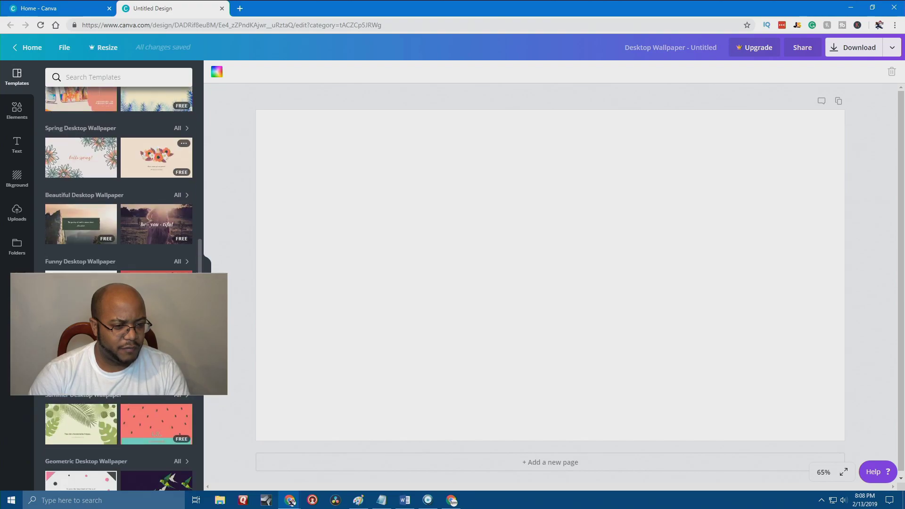
pyautogui.scroll(-2, 156, 198)
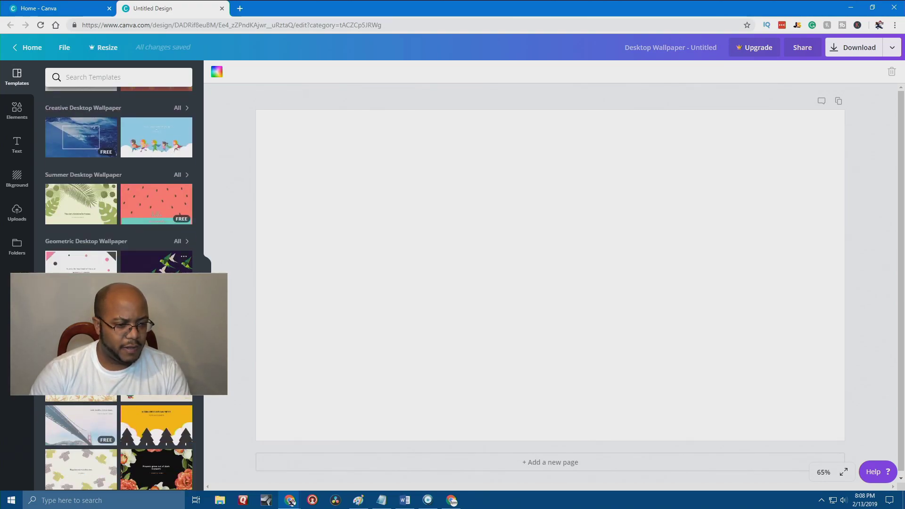
pyautogui.click(160, 282)
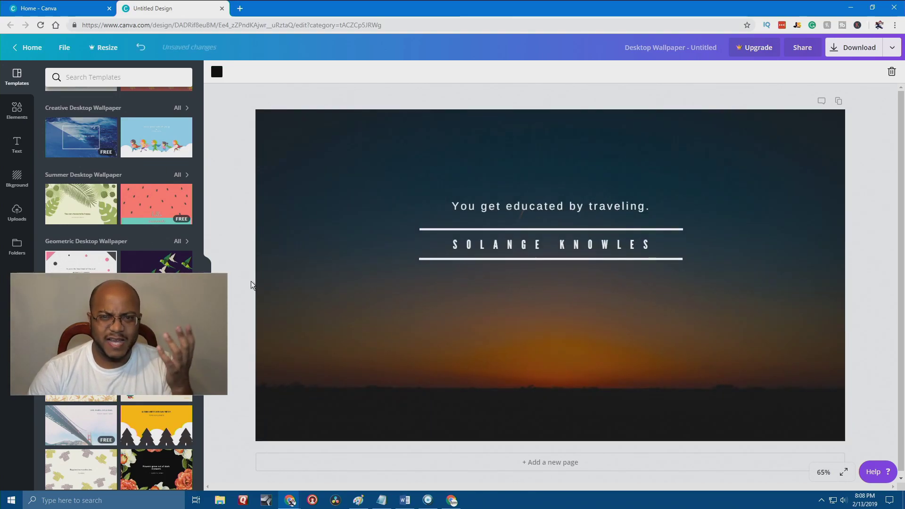
# Select the quote text and remove the watermarks from the design.
pyautogui.click(533, 204)
pyautogui.moveTo(650, 206); pyautogui.dragTo(471, 204)
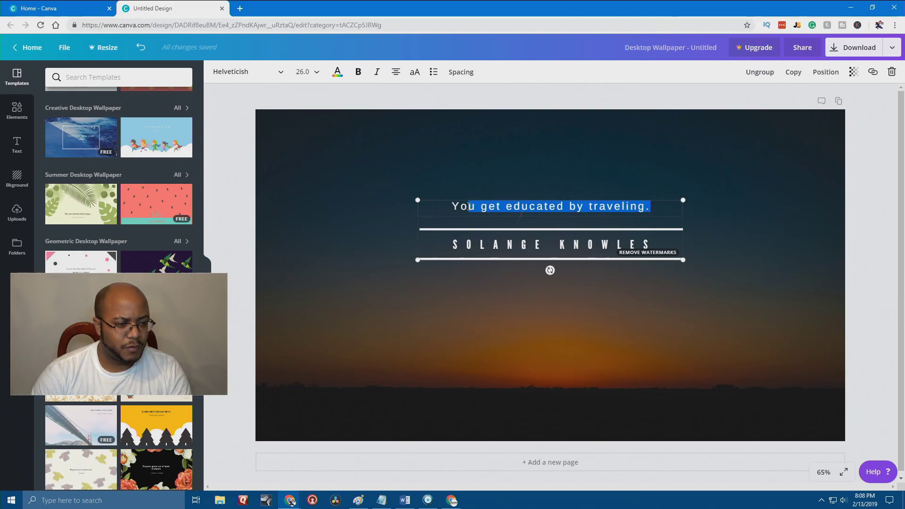
pyautogui.click(656, 254)
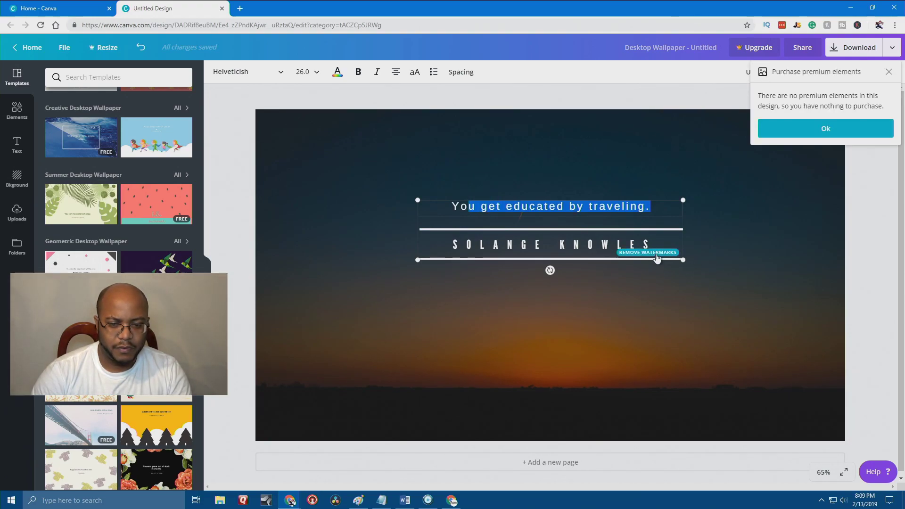
pyautogui.click(822, 130)
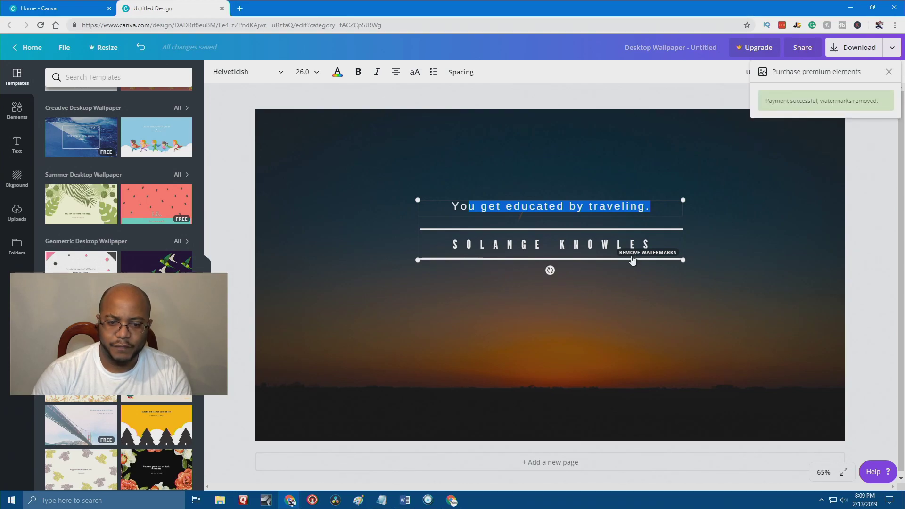
pyautogui.click(888, 73)
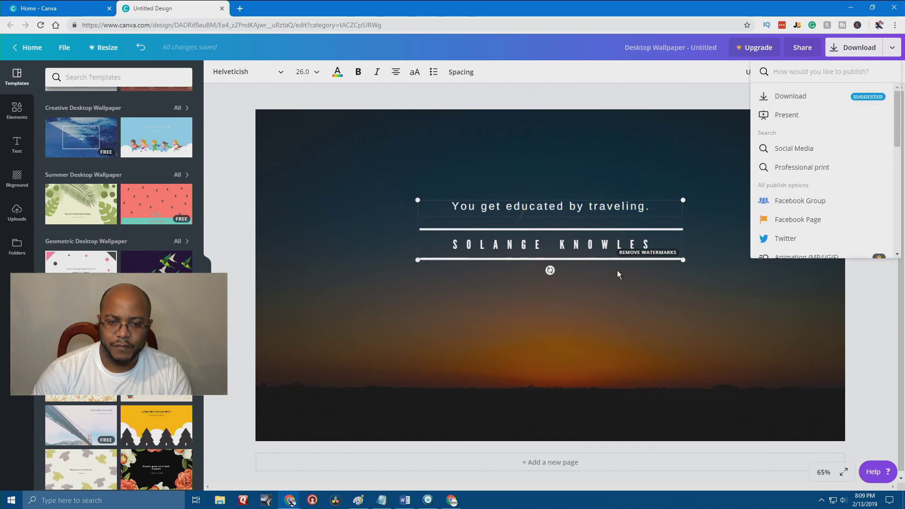
# Delete the author name and the quote text group, leaving the plain sunset.
pyautogui.click(616, 246)
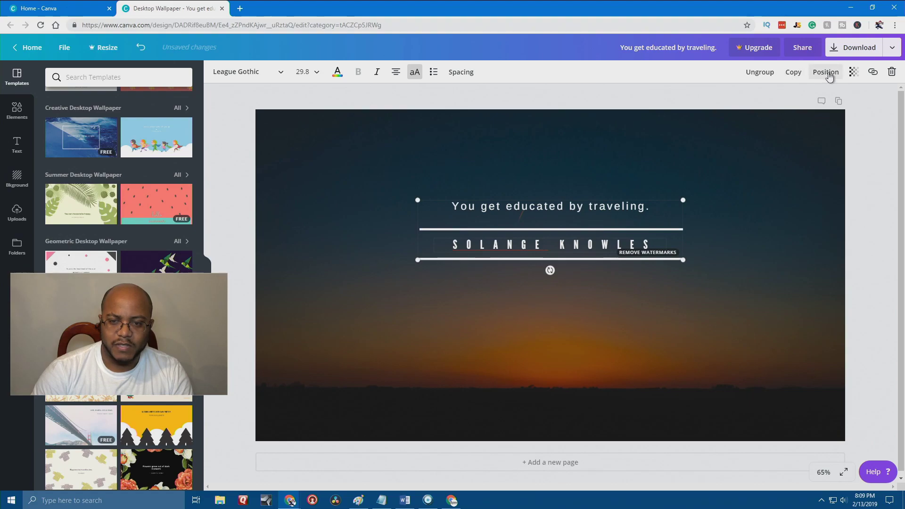
pyautogui.click(892, 71)
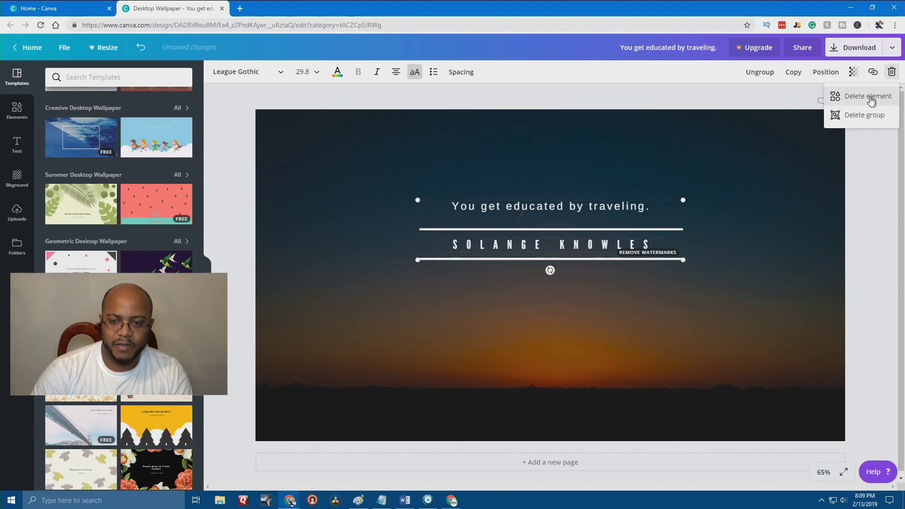
pyautogui.click(848, 96)
pyautogui.click(890, 73)
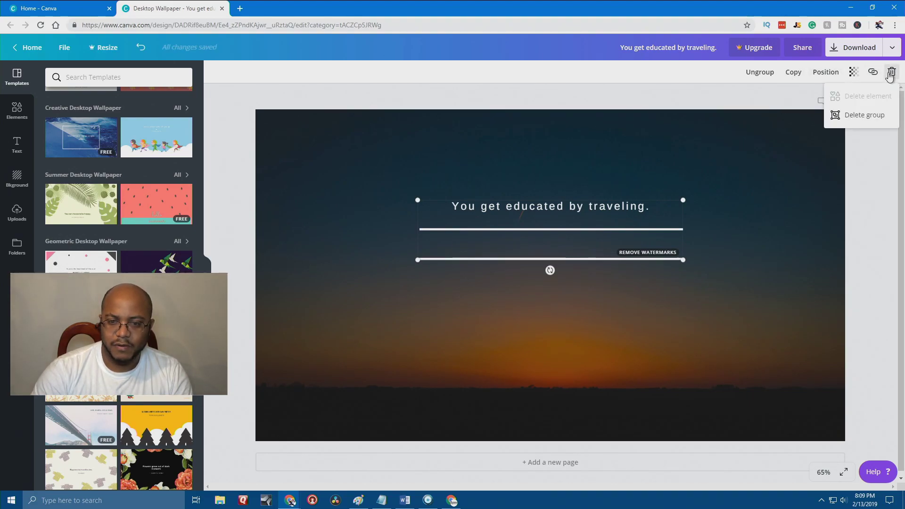
pyautogui.click(858, 115)
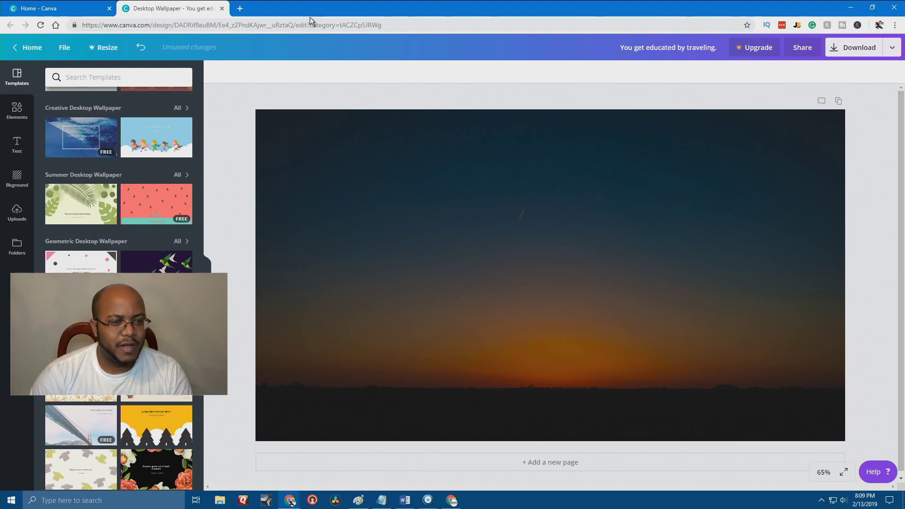
pyautogui.click(22, 149)
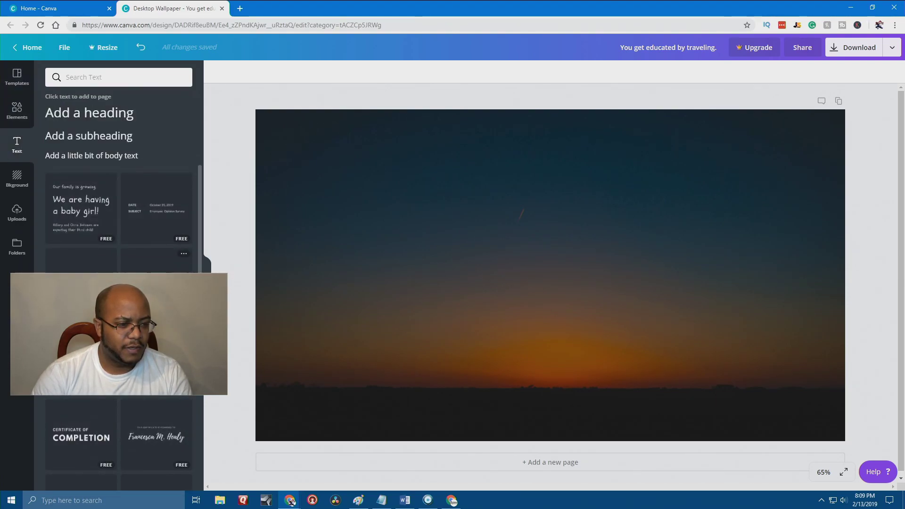
# Add the certificate heading, enlarge and reposition it, and change its top line to 'CELEBRATION OF LIFE'.
pyautogui.click(86, 433)
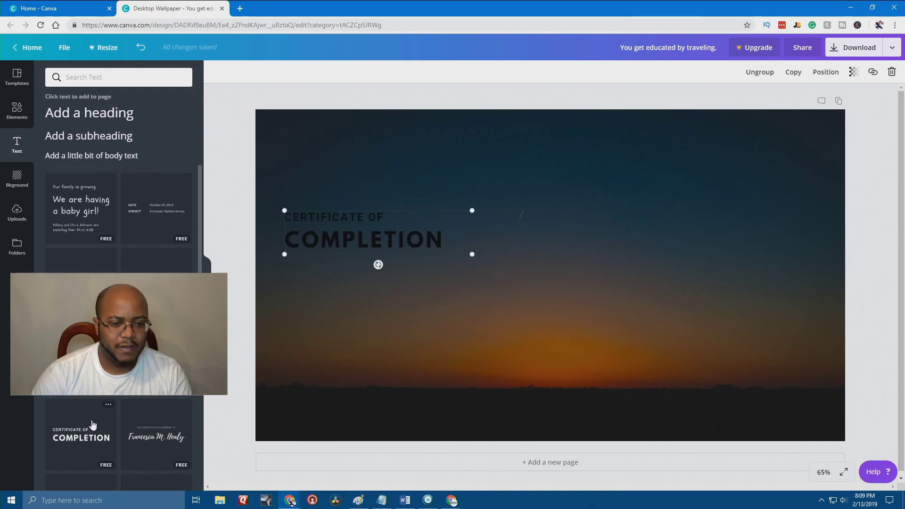
pyautogui.moveTo(472, 255); pyautogui.dragTo(697, 306)
pyautogui.moveTo(495, 278); pyautogui.dragTo(559, 291)
pyautogui.click(535, 241)
pyautogui.moveTo(561, 242); pyautogui.dragTo(351, 236)
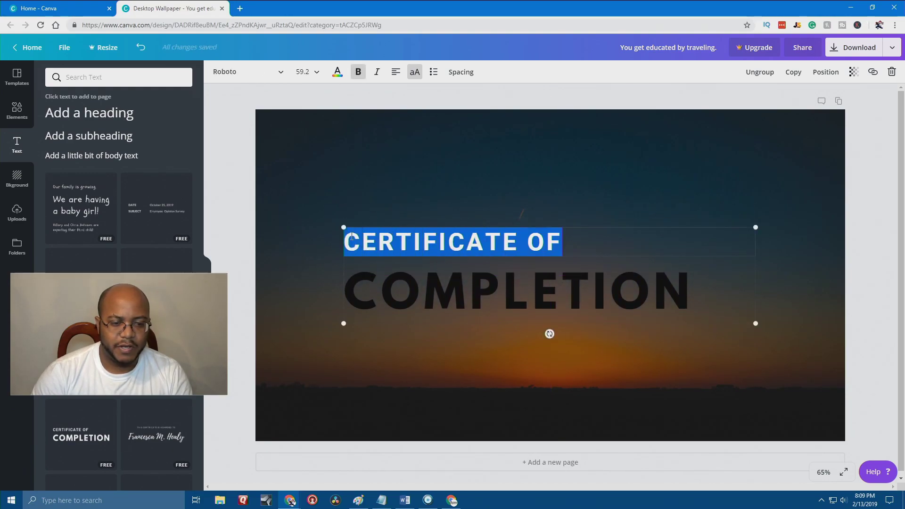
pyautogui.write('CELE')
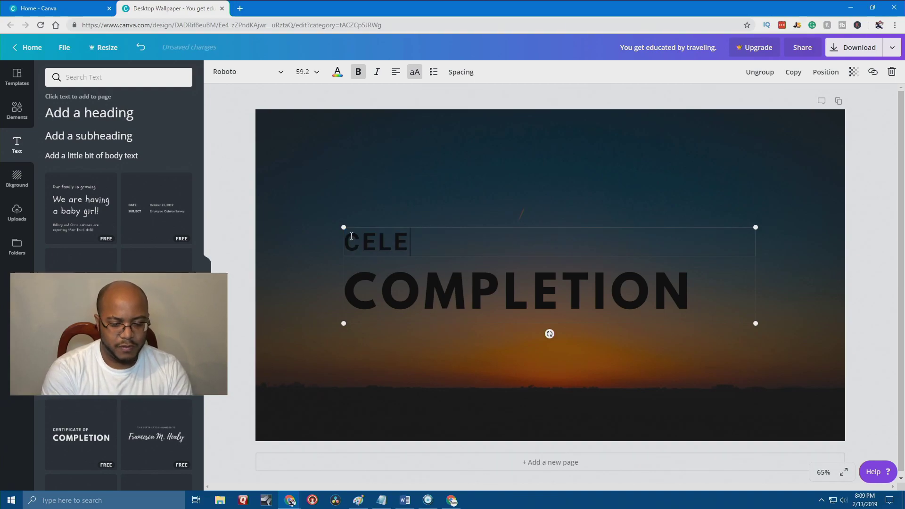
pyautogui.write('BRATION OF LIFE')
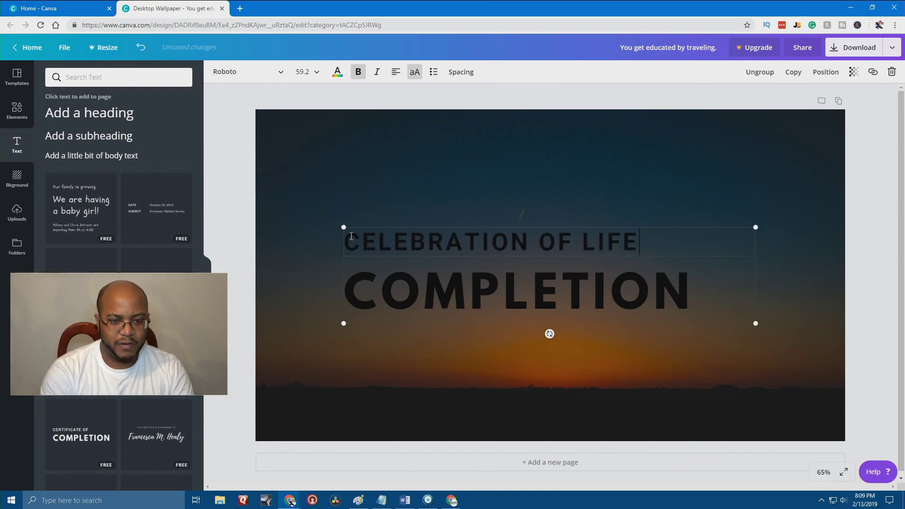
# Replace the COMPLETION line with the person's full name and select all of it.
pyautogui.click(626, 294)
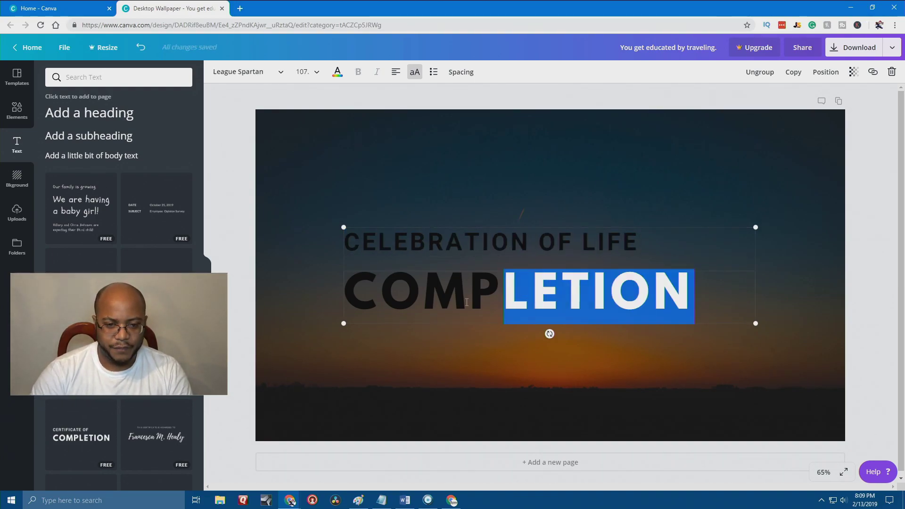
pyautogui.moveTo(700, 302); pyautogui.dragTo(357, 302)
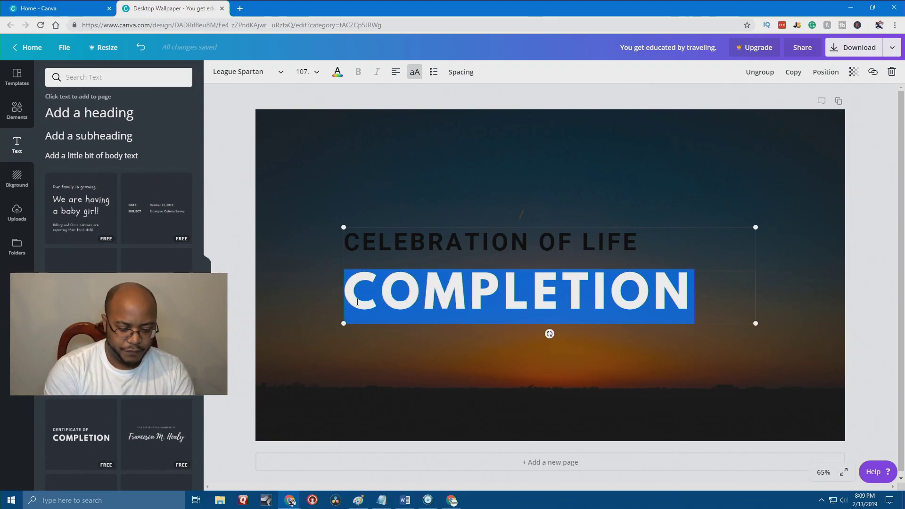
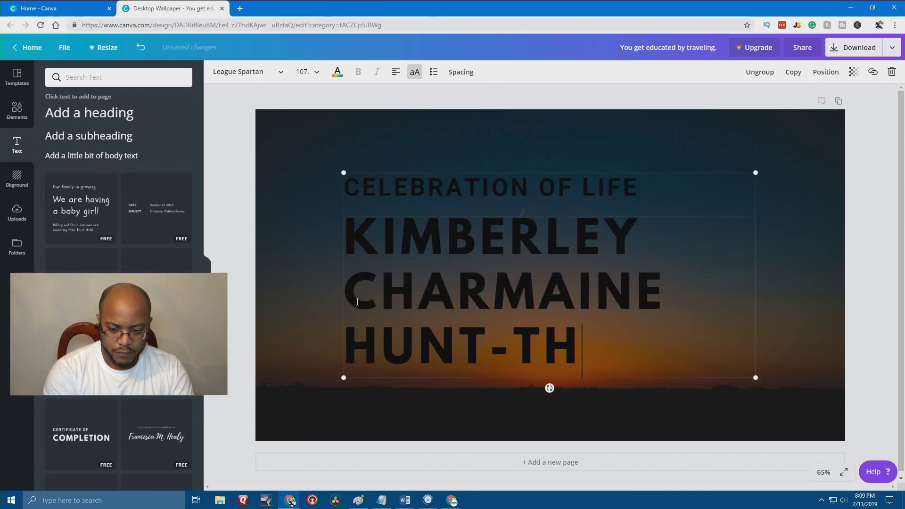
pyautogui.hotkey('shift', 'Home')
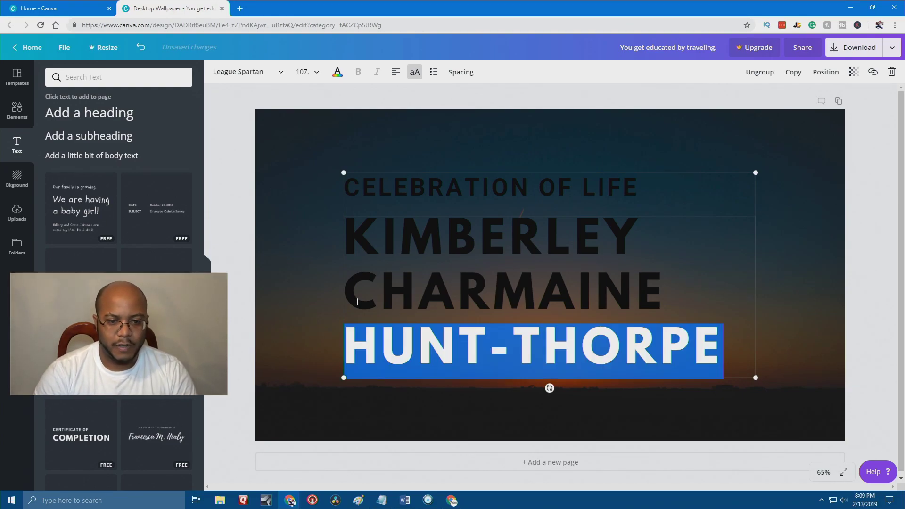
pyautogui.hotkey('shift', 'Left')
pyautogui.hotkey('shift', 'Left')
pyautogui.hotkey('shift', 'Left')
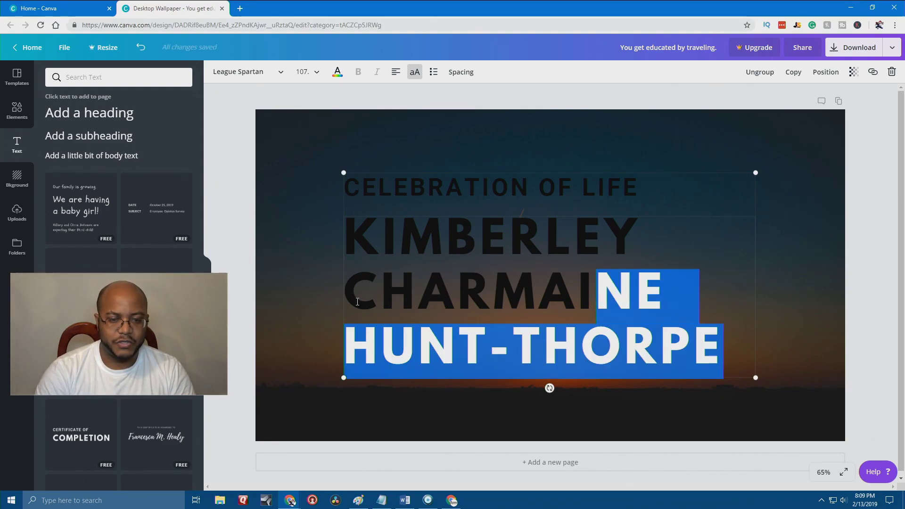
pyautogui.hotkey('shift', 'Up')
pyautogui.hotkey('shift', 'Left')
pyautogui.hotkey('shift', 'Left')
pyautogui.hotkey('shift', 'Left')
pyautogui.hotkey('shift', 'Left')
pyautogui.hotkey('shift', 'Left')
pyautogui.hotkey('shift', 'Left')
pyautogui.hotkey('shift', 'Left')
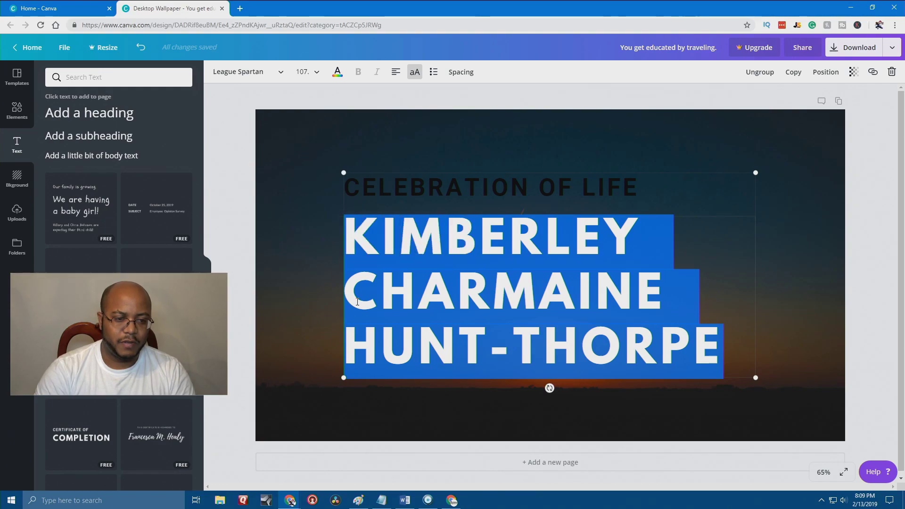
# Set the name to font size 42 and the CELEBRATION OF LIFE heading to 28.
pyautogui.click(312, 73)
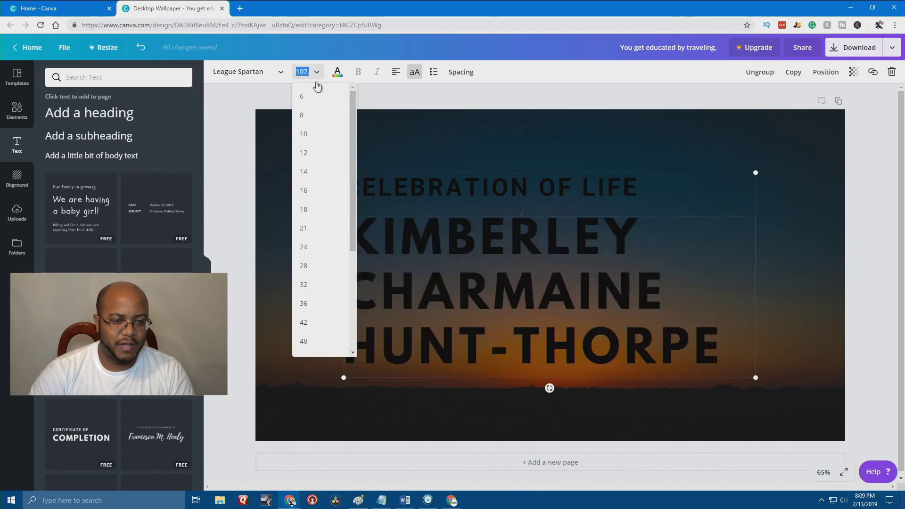
pyautogui.click(304, 342)
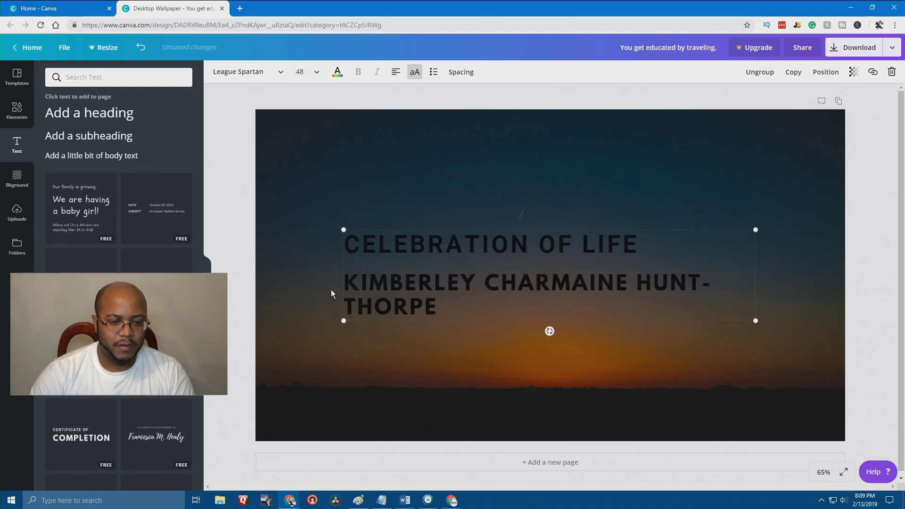
pyautogui.click(314, 72)
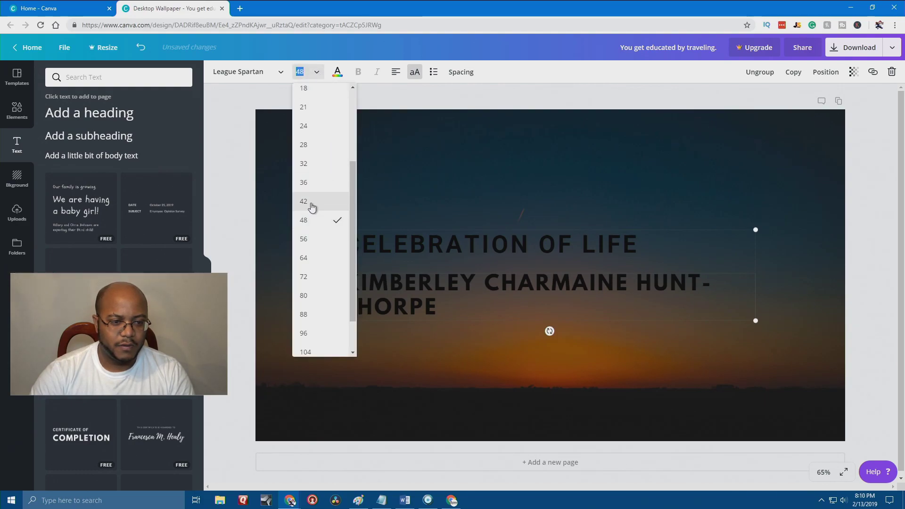
pyautogui.click(310, 203)
pyautogui.moveTo(639, 258); pyautogui.dragTo(329, 100)
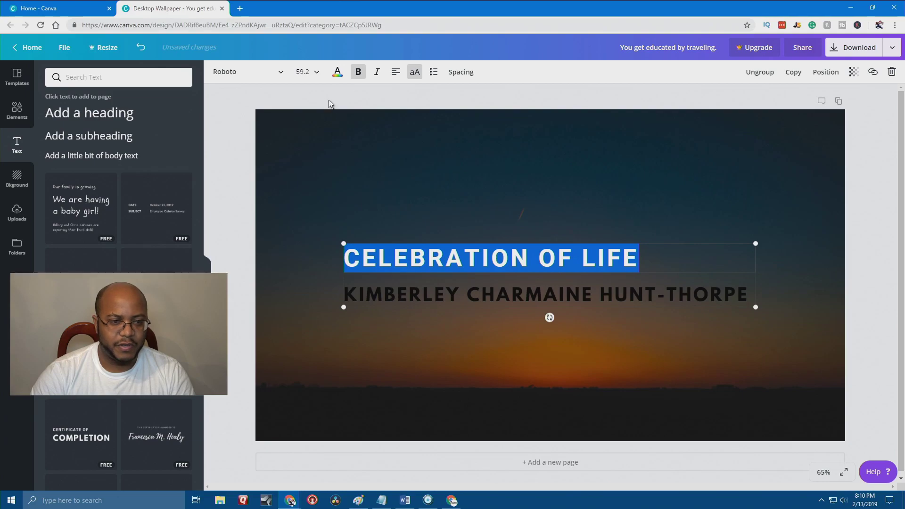
pyautogui.click(315, 71)
pyautogui.click(319, 265)
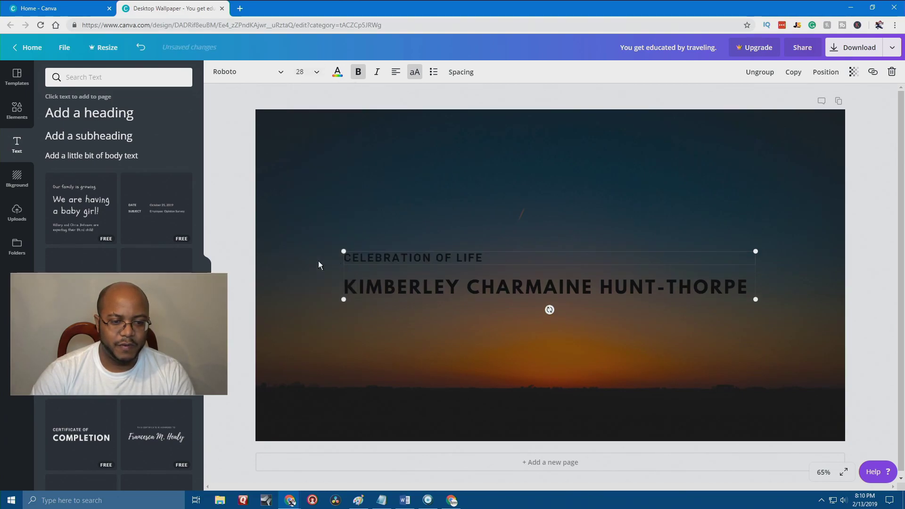
# Move the text block up and left and make both lines white.
pyautogui.moveTo(507, 270); pyautogui.dragTo(449, 246)
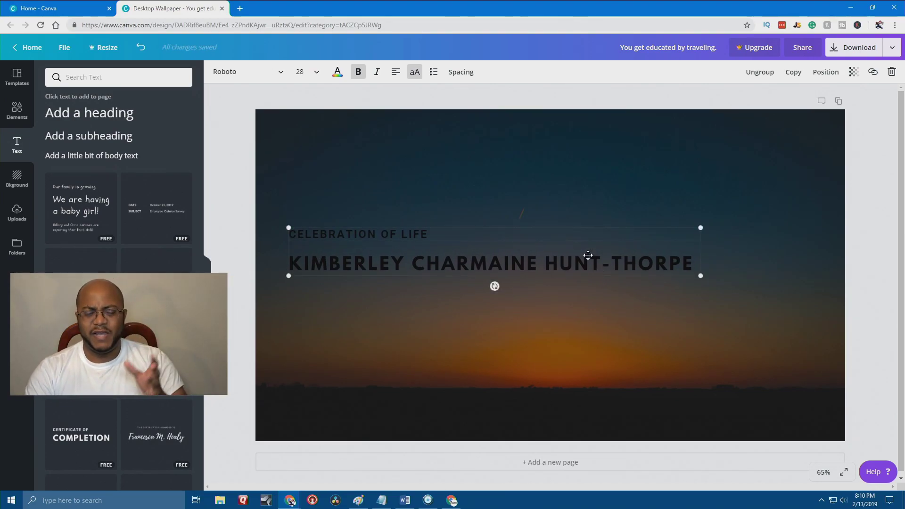
pyautogui.click(338, 73)
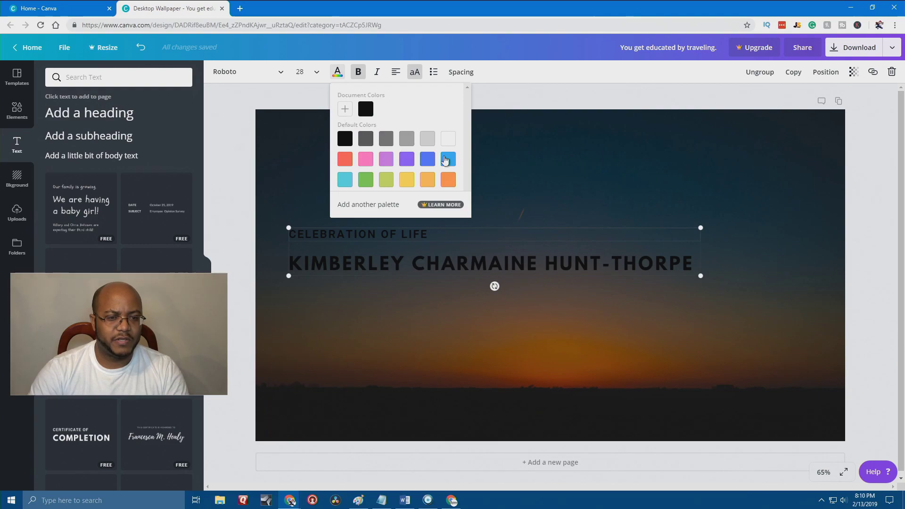
pyautogui.click(448, 140)
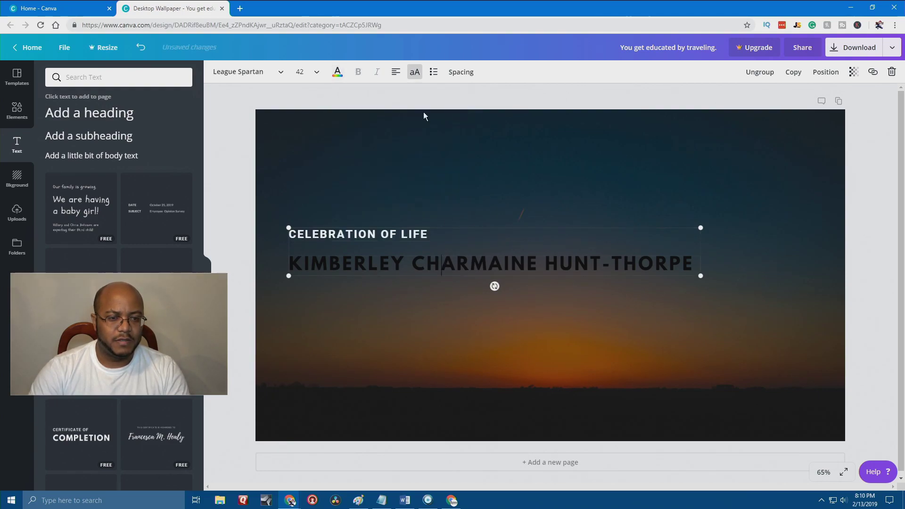
pyautogui.click(338, 73)
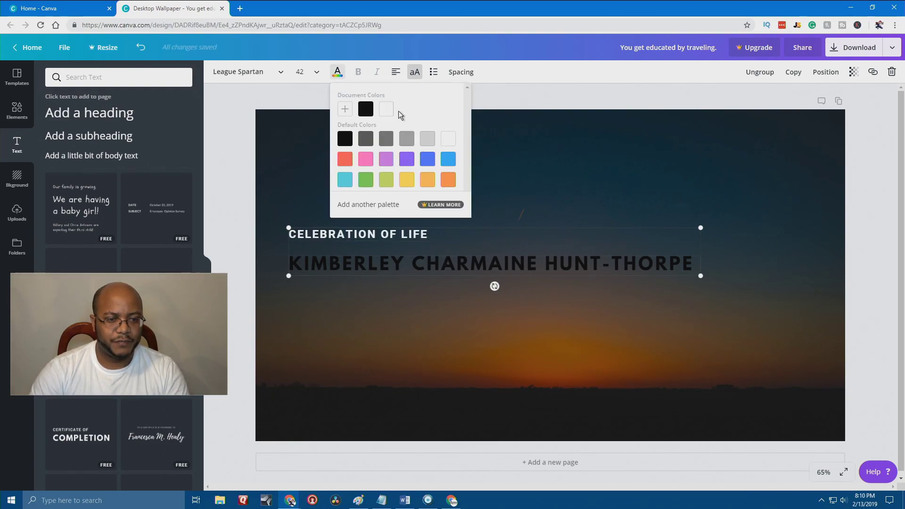
pyautogui.click(385, 110)
pyautogui.click(368, 329)
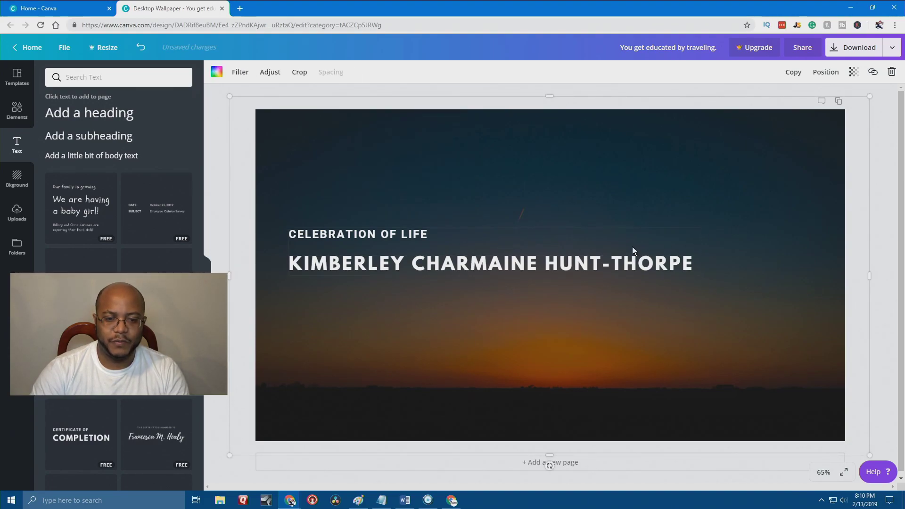
# Duplicate the text group, move the copy lower, and turn its name and heading black.
pyautogui.click(793, 71)
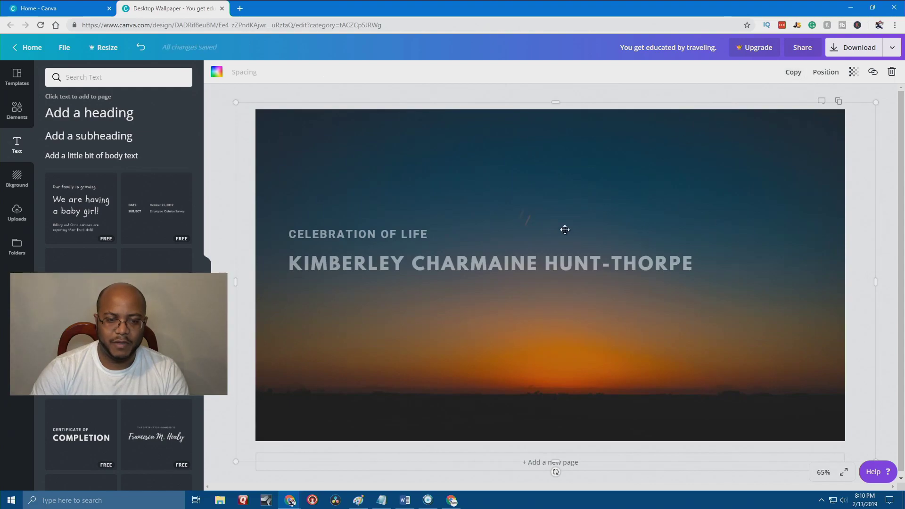
pyautogui.hotkey('ctrl', 'z')
pyautogui.click(523, 264)
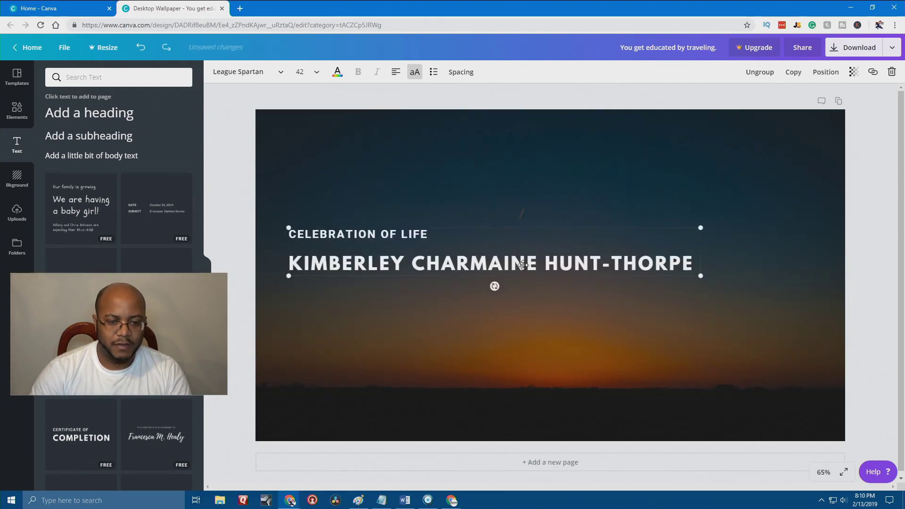
pyautogui.click(793, 72)
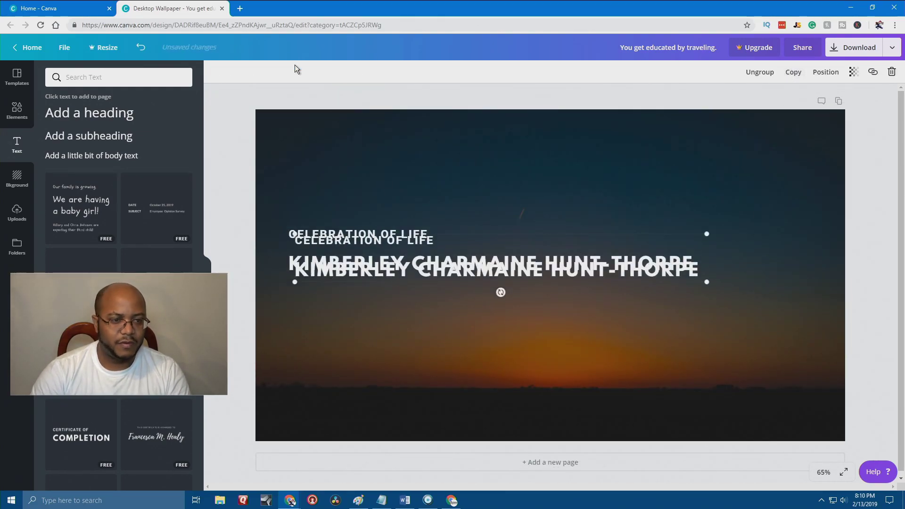
pyautogui.moveTo(467, 270); pyautogui.dragTo(470, 320)
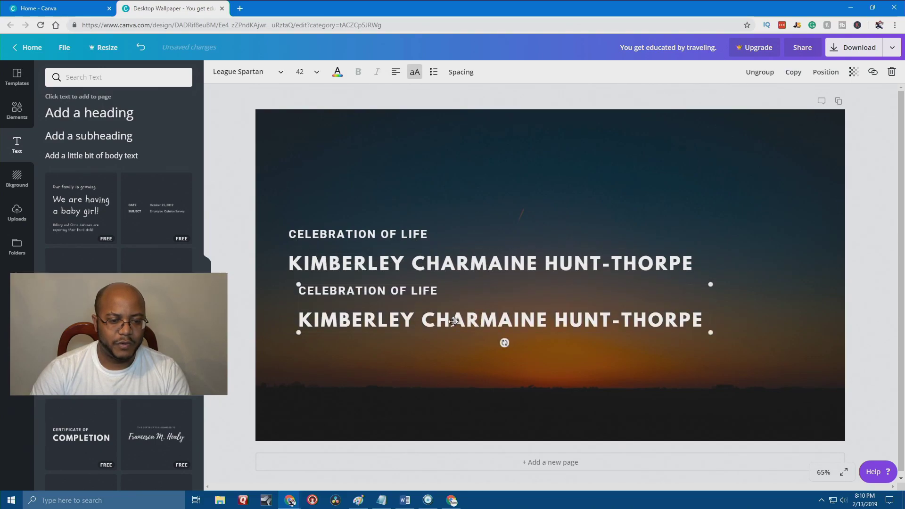
pyautogui.click(337, 73)
pyautogui.click(364, 110)
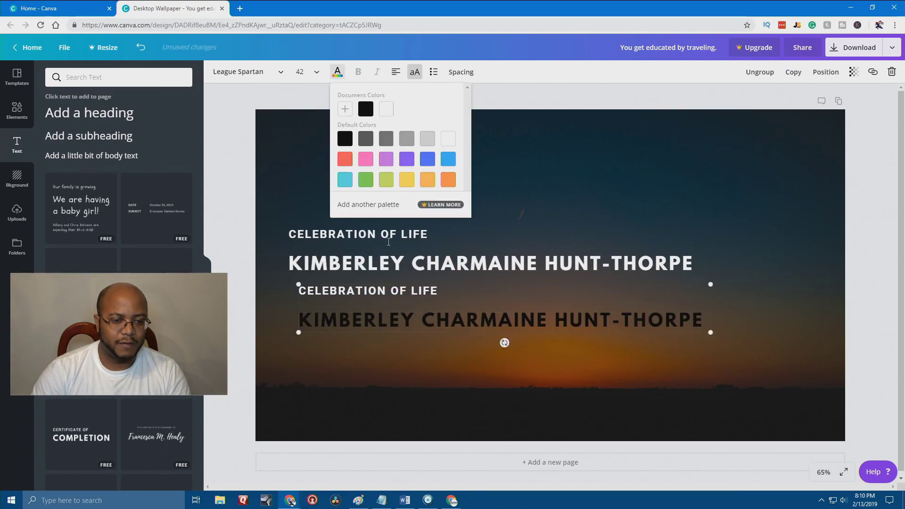
pyautogui.doubleClick(389, 296)
pyautogui.click(337, 73)
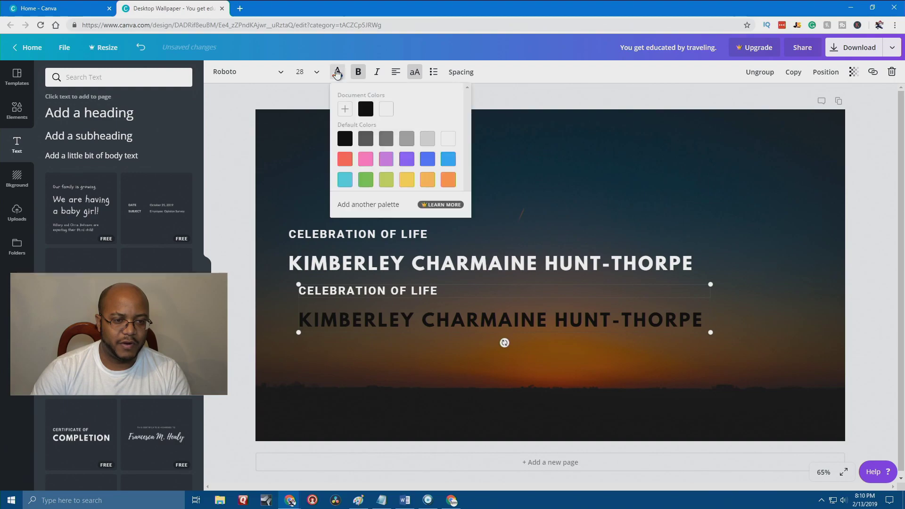
pyautogui.click(365, 109)
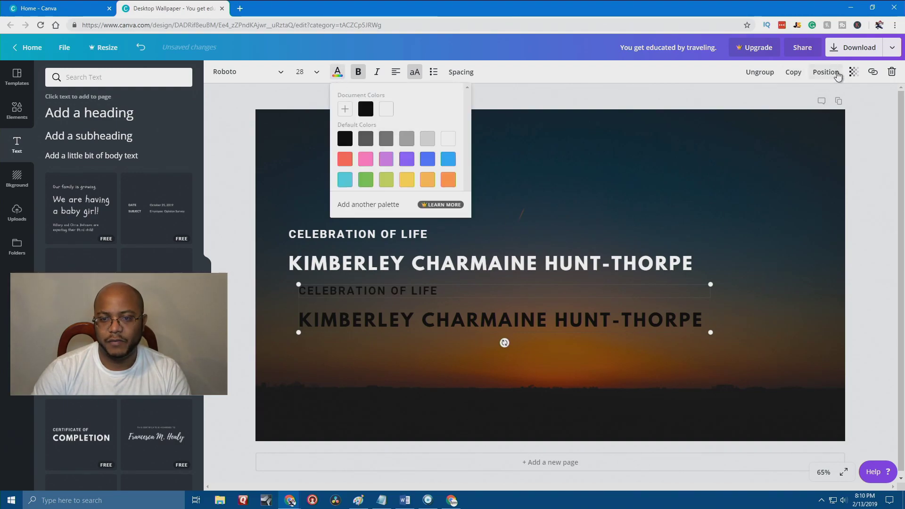
# Layer the black copy beneath the white text, bringing the white text to the front.
pyautogui.click(836, 76)
pyautogui.click(800, 115)
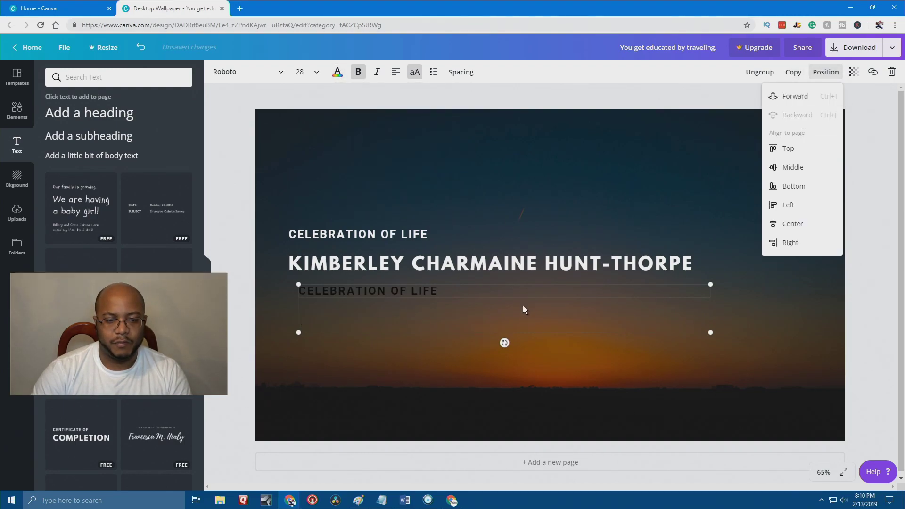
pyautogui.hotkey('ctrl', 'z')
pyautogui.click(499, 313)
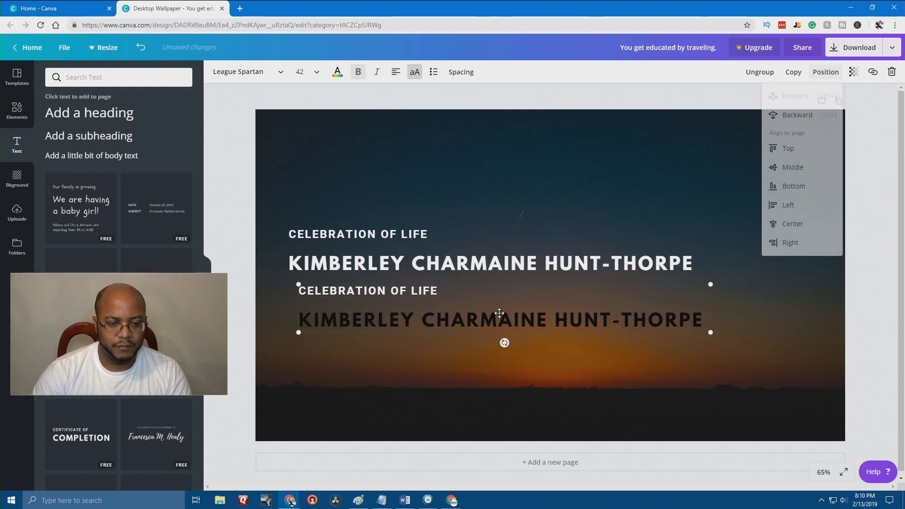
pyautogui.moveTo(499, 313); pyautogui.dragTo(489, 267)
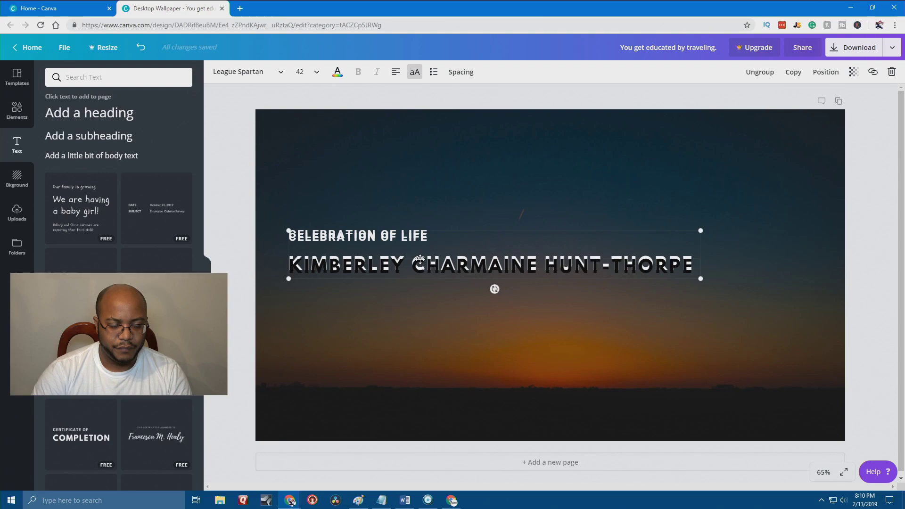
pyautogui.click(765, 161)
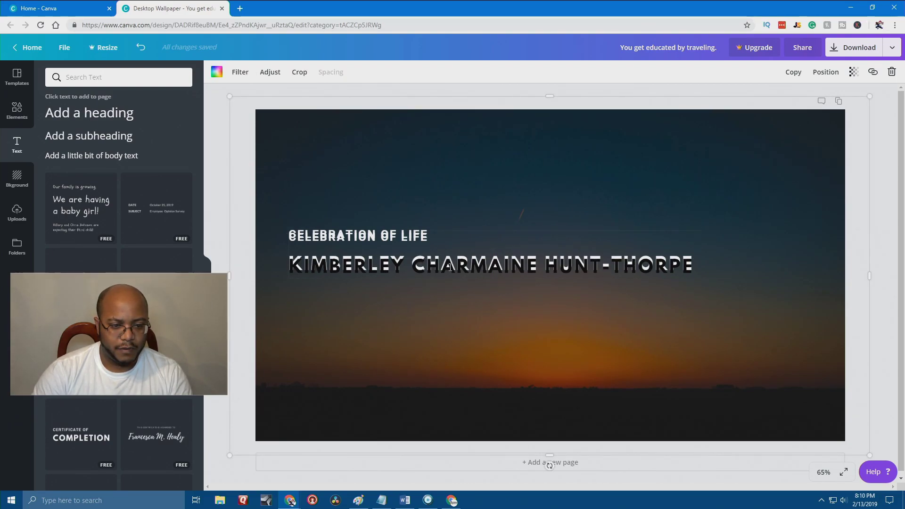
pyautogui.click(456, 283)
pyautogui.moveTo(456, 286); pyautogui.dragTo(456, 315)
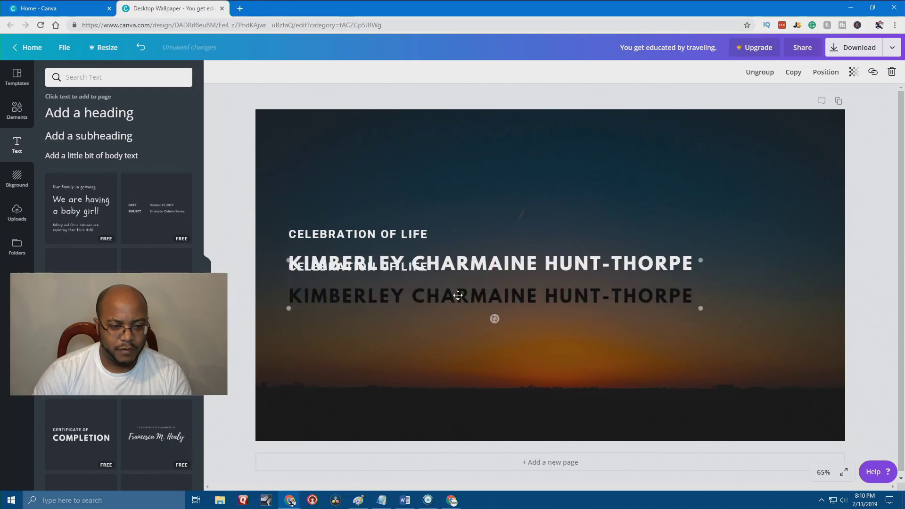
pyautogui.click(364, 229)
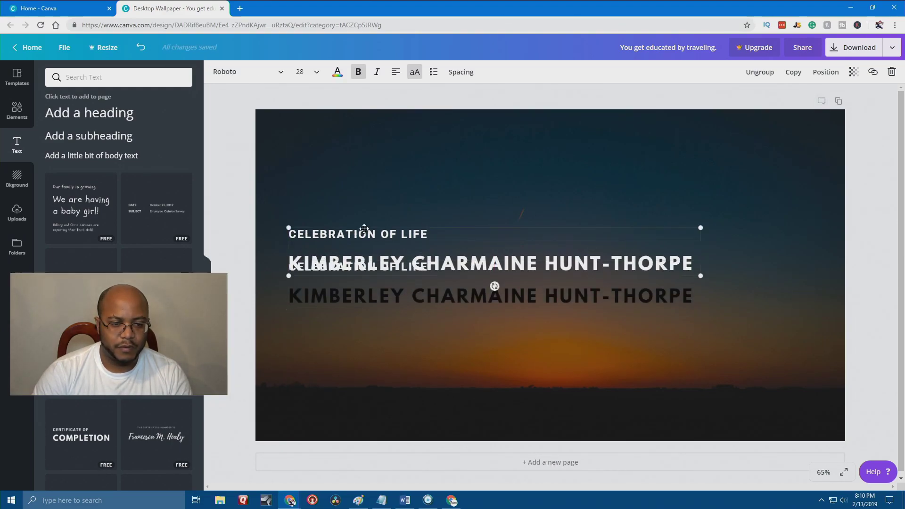
pyautogui.click(826, 72)
pyautogui.click(799, 97)
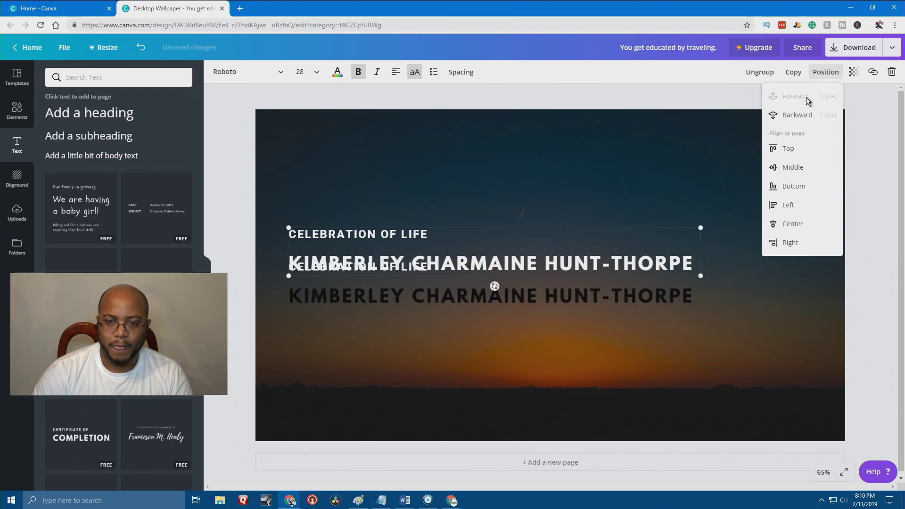
pyautogui.click(466, 268)
# Make the lower heading black and set the black copy under the white title as a shadow.
pyautogui.click(472, 301)
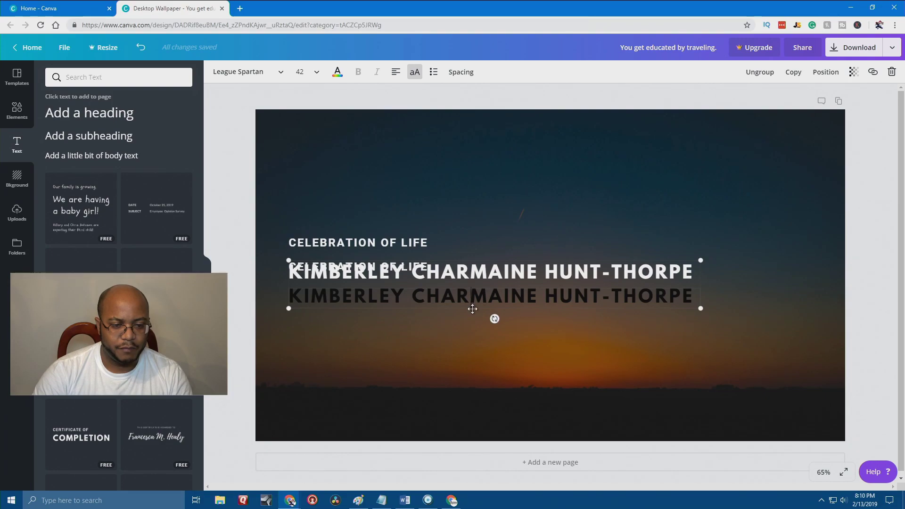
pyautogui.moveTo(473, 311); pyautogui.dragTo(465, 332)
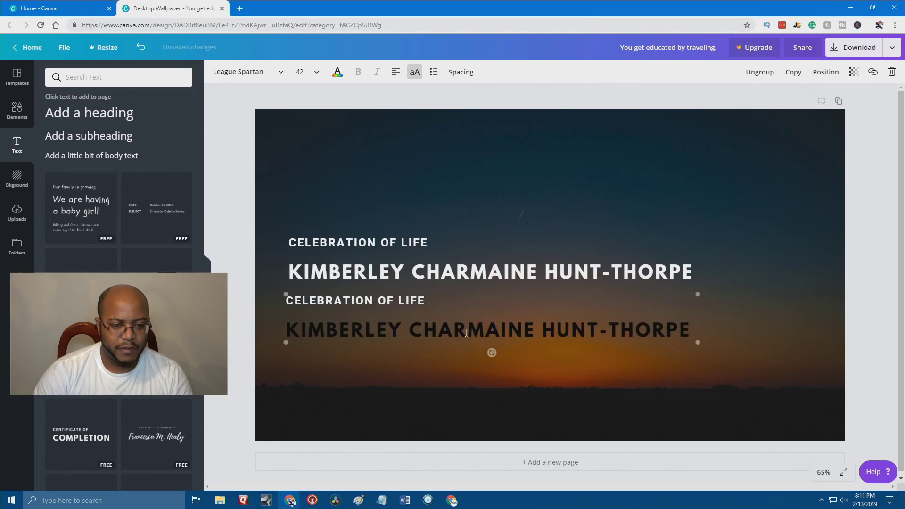
pyautogui.click(421, 300)
pyautogui.click(337, 72)
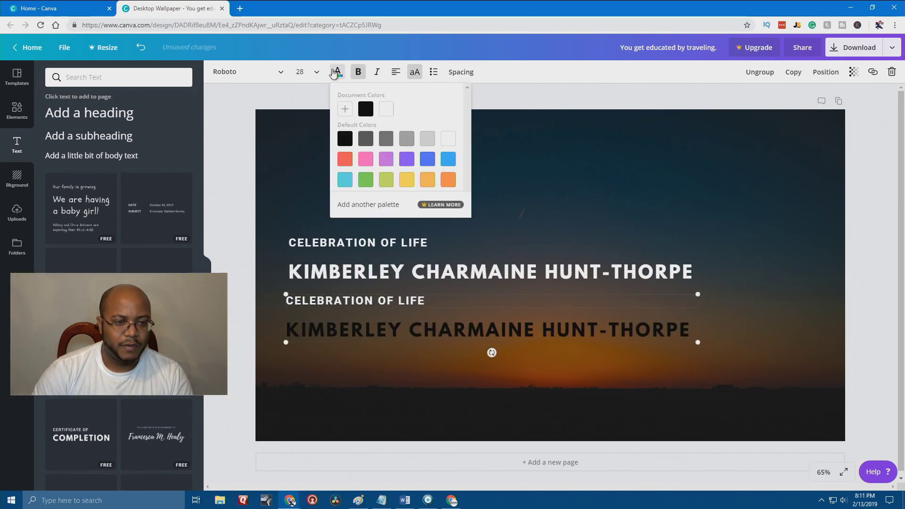
pyautogui.click(365, 107)
pyautogui.click(415, 356)
pyautogui.click(425, 331)
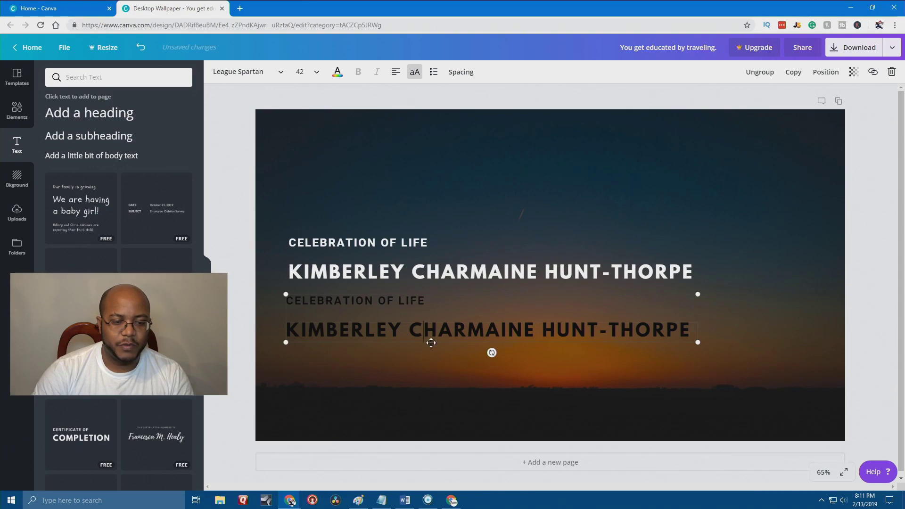
pyautogui.moveTo(431, 343); pyautogui.dragTo(434, 289)
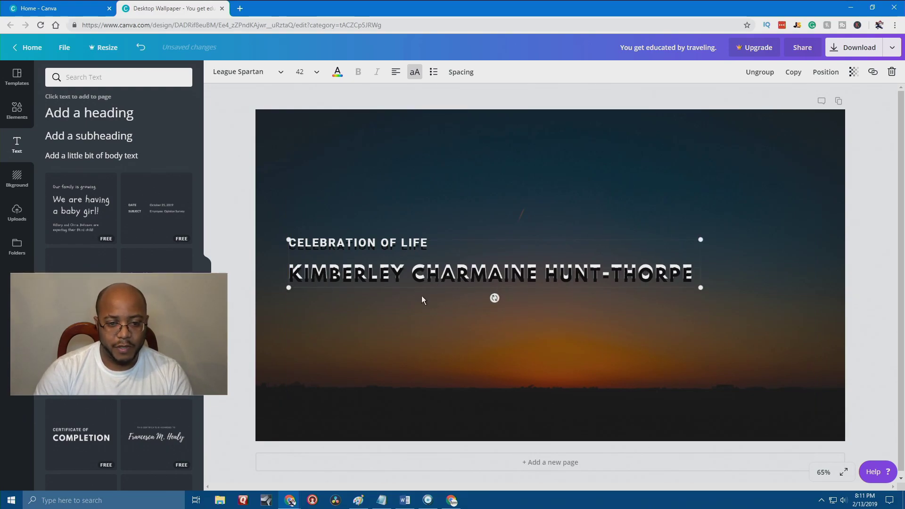
# Send the title group back one layer and raise it slightly higher on the sunset.
pyautogui.press('Up')
pyautogui.press('Up')
pyautogui.press('Up')
pyautogui.press('Up')
pyautogui.press('Up')
pyautogui.press('Up')
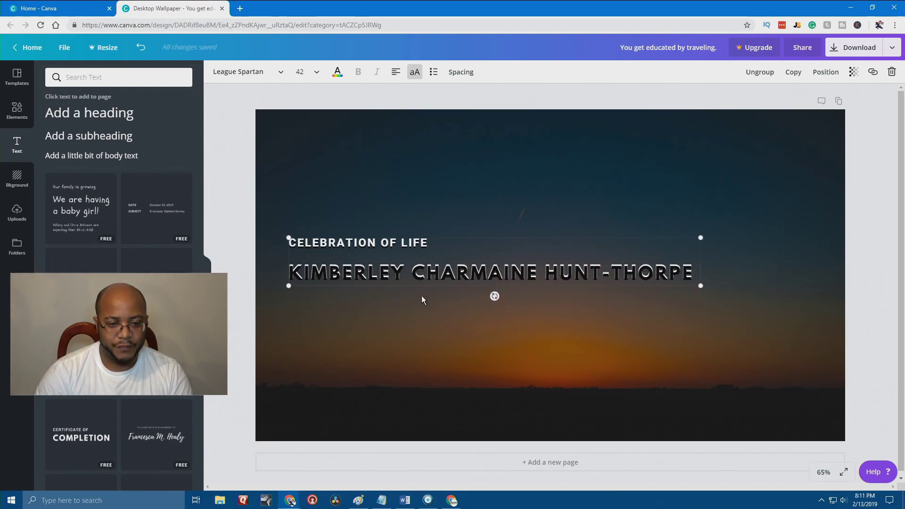
pyautogui.doubleClick(430, 272)
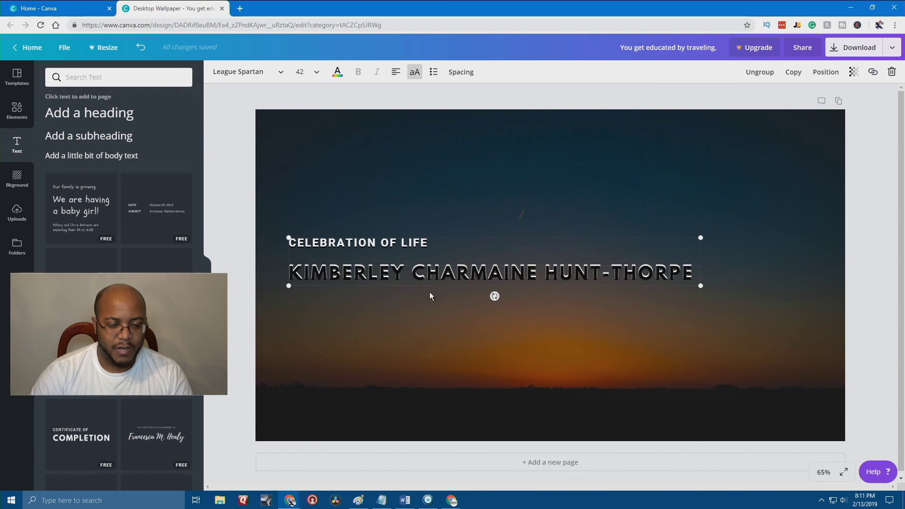
pyautogui.click(825, 73)
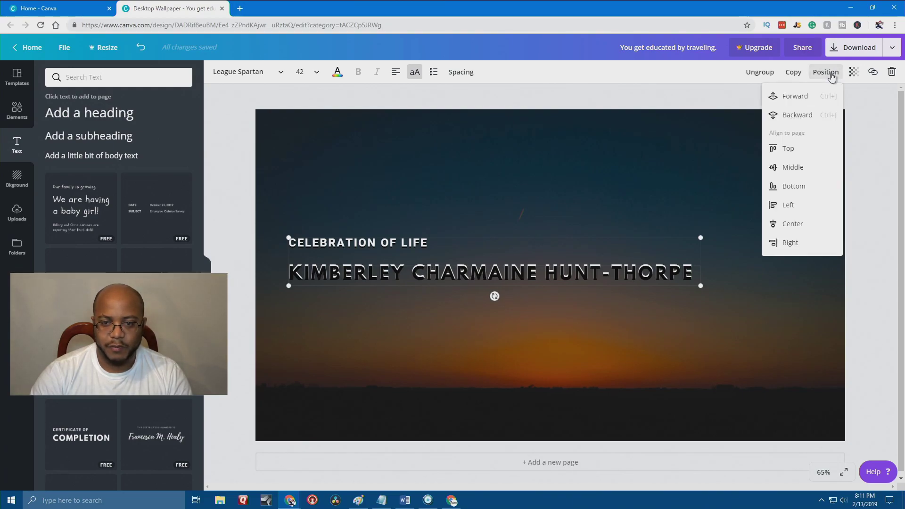
pyautogui.click(784, 117)
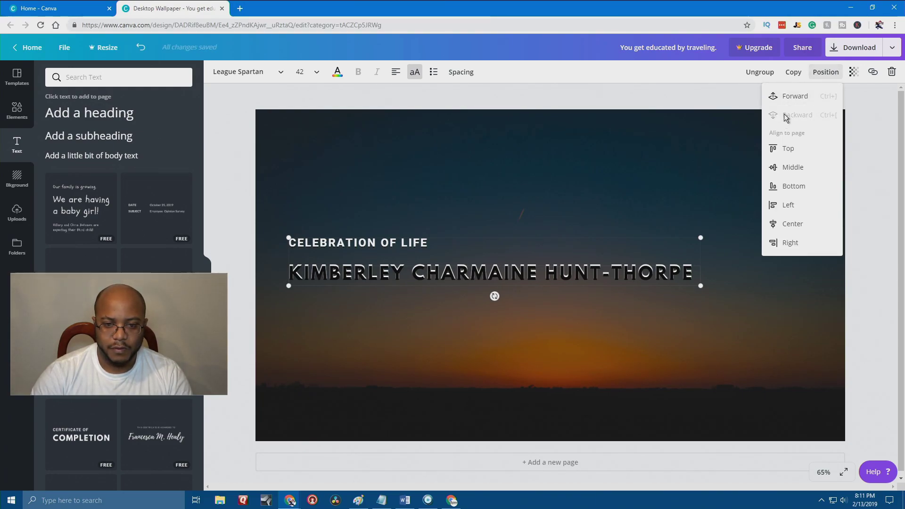
pyautogui.click(412, 349)
pyautogui.click(408, 275)
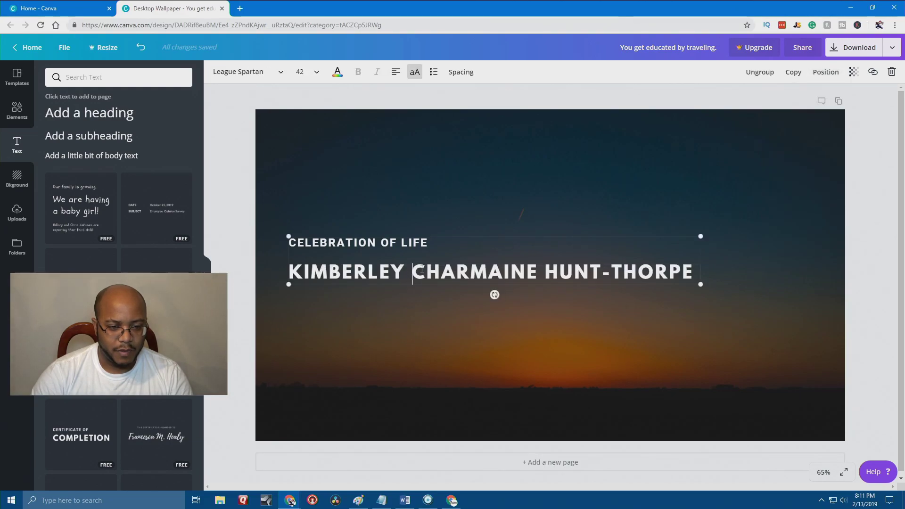
pyautogui.moveTo(545, 270); pyautogui.dragTo(545, 258)
pyautogui.click(869, 210)
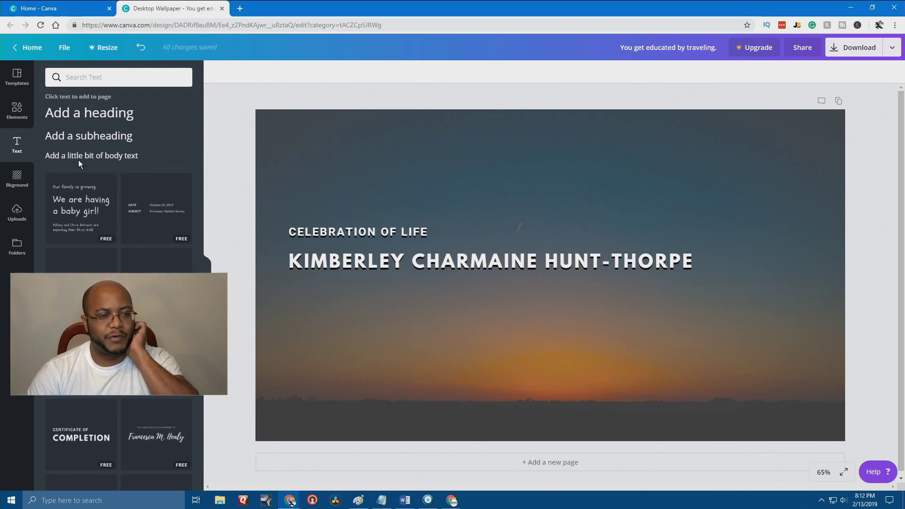
# Add the 'Sunrise August 30, 1967' text and make a white duplicate of it.
pyautogui.click(102, 115)
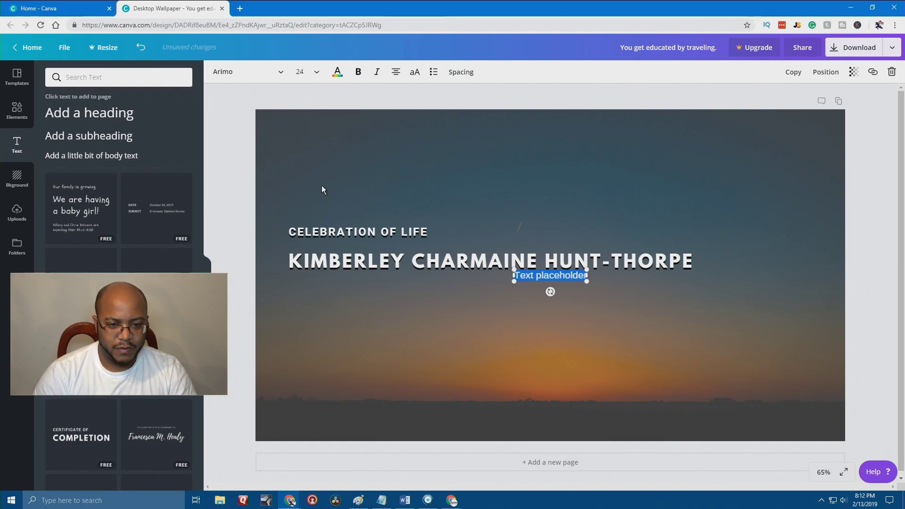
pyautogui.write('Sun Ri')
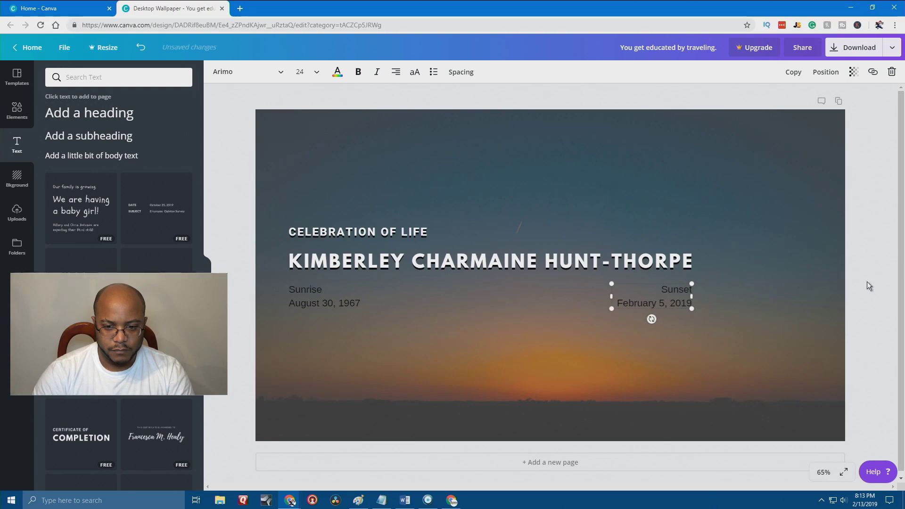
pyautogui.click(868, 286)
pyautogui.click(679, 304)
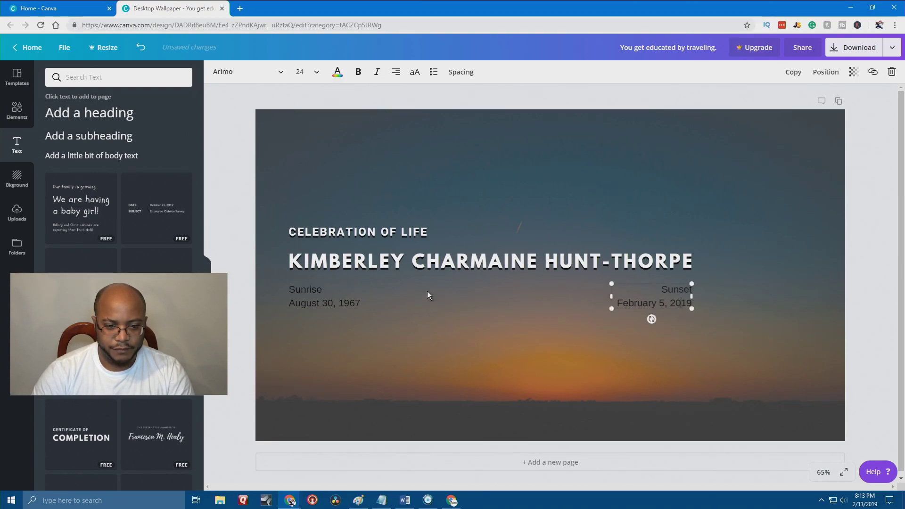
pyautogui.click(342, 303)
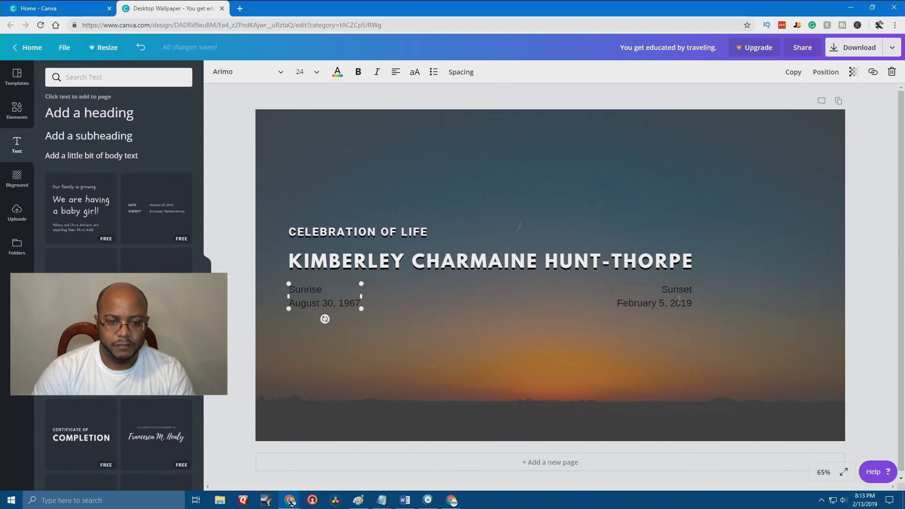
pyautogui.click(792, 72)
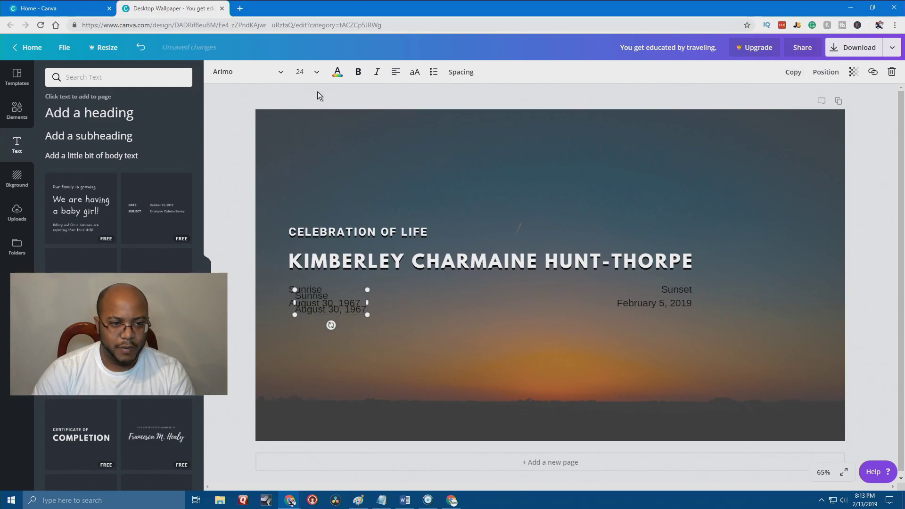
pyautogui.click(339, 73)
pyautogui.click(408, 113)
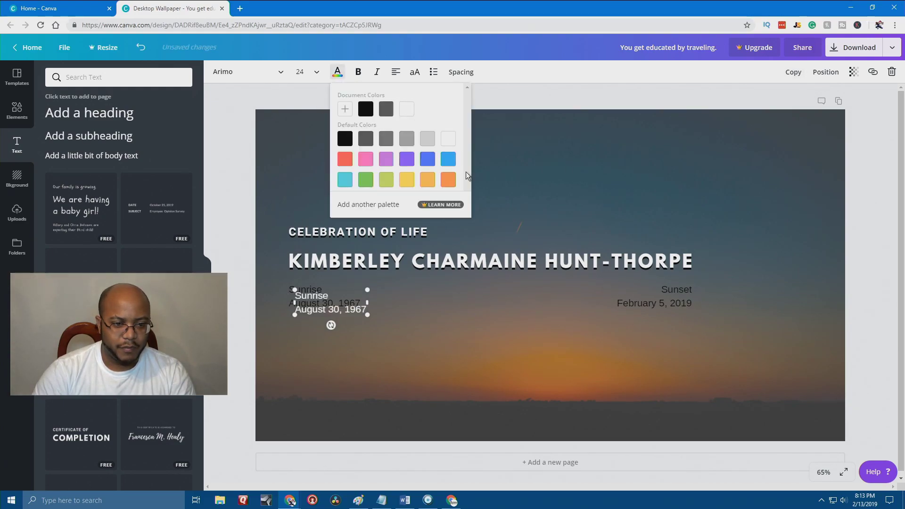
# Duplicate 'Sunset February 5, 2019' in white and nudge it over the original.
pyautogui.click(664, 299)
pyautogui.click(793, 72)
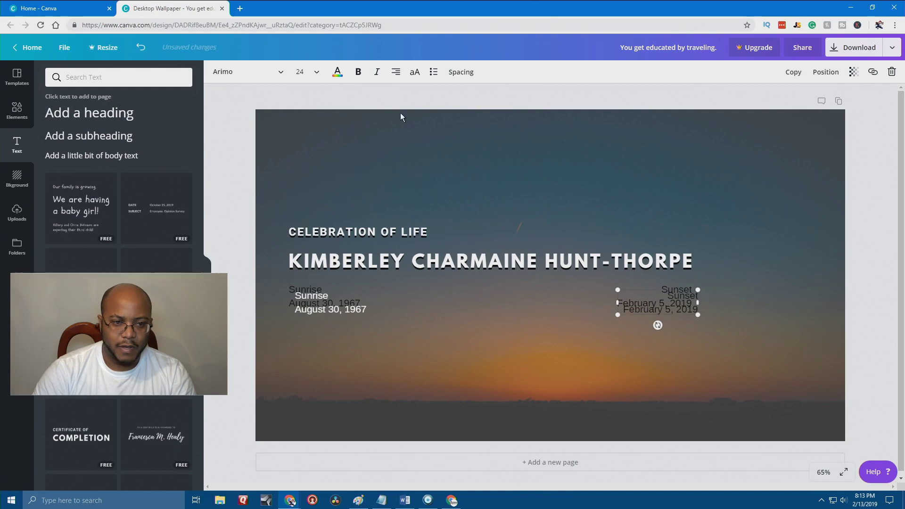
pyautogui.click(337, 71)
pyautogui.click(406, 112)
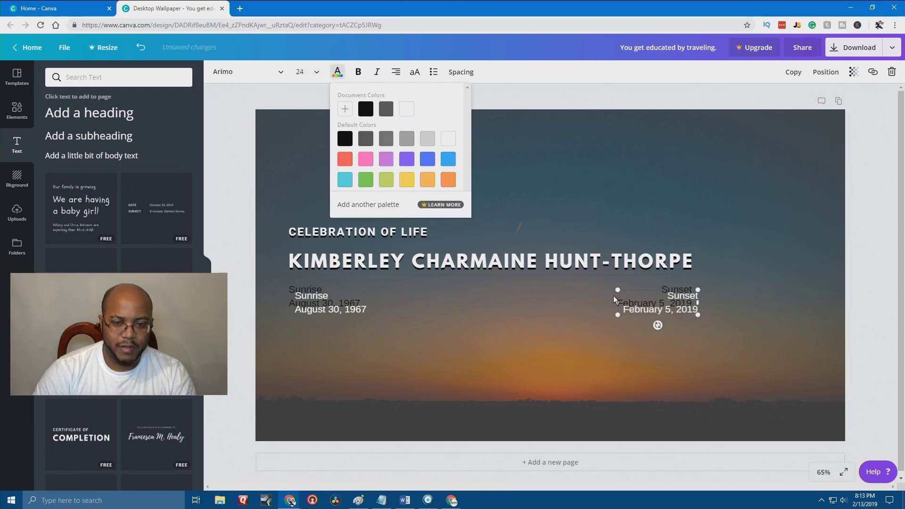
pyautogui.moveTo(684, 314); pyautogui.dragTo(672, 298)
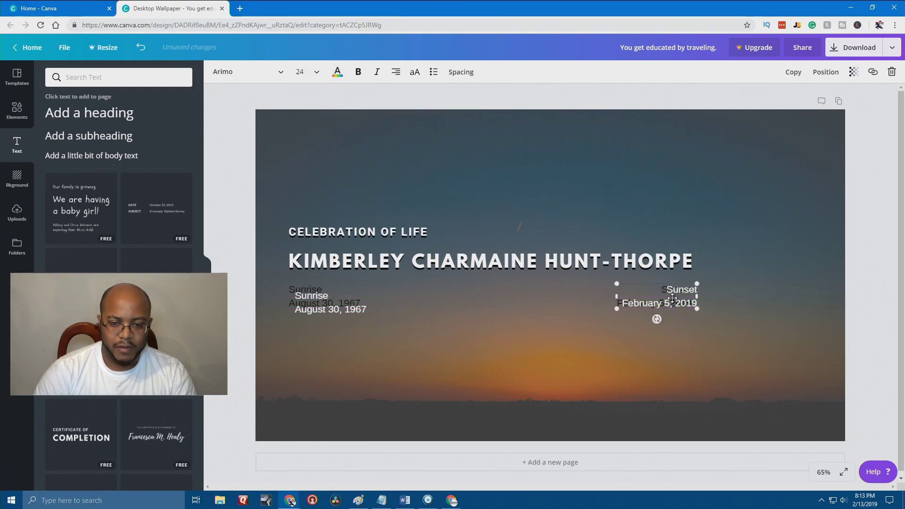
pyautogui.press('Left')
pyautogui.press('Left')
pyautogui.press('Left')
pyautogui.press('Left')
pyautogui.press('Left')
pyautogui.press('Left')
pyautogui.press('Left')
pyautogui.press('Left')
pyautogui.press('Left')
pyautogui.press('Left')
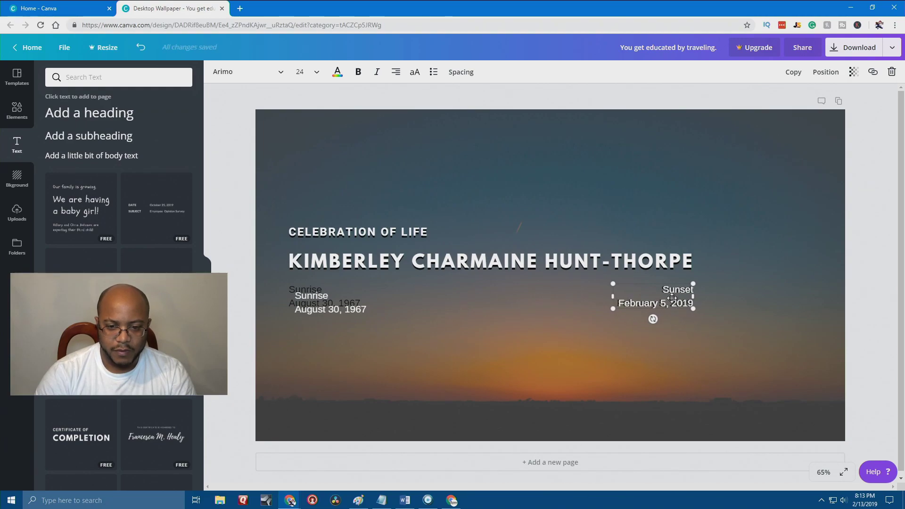
pyautogui.press('Left')
pyautogui.press('Up')
pyautogui.press('Up')
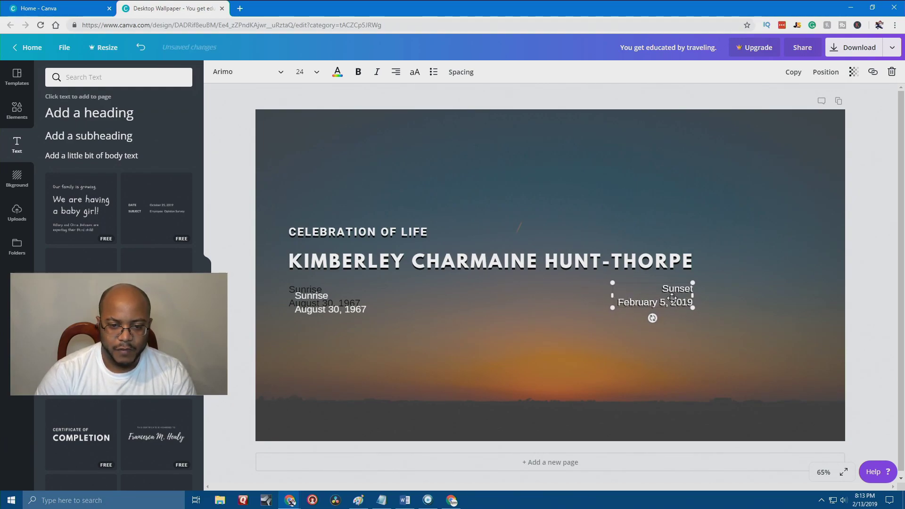
# Place the white Sunrise copy over its original to form a shadow.
pyautogui.click(341, 307)
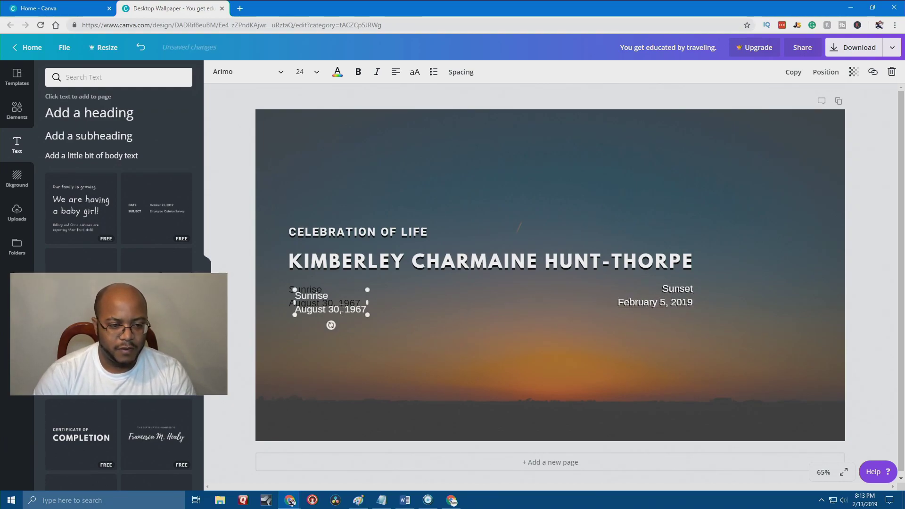
pyautogui.moveTo(341, 306); pyautogui.dragTo(335, 299)
pyautogui.click(847, 271)
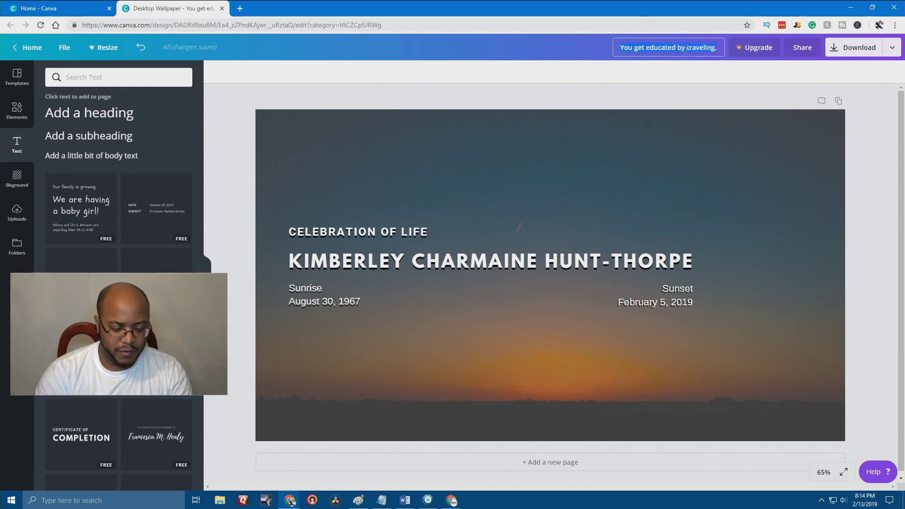
# Rename the design to 'funeral title' and download it.
pyautogui.write('funeral title')
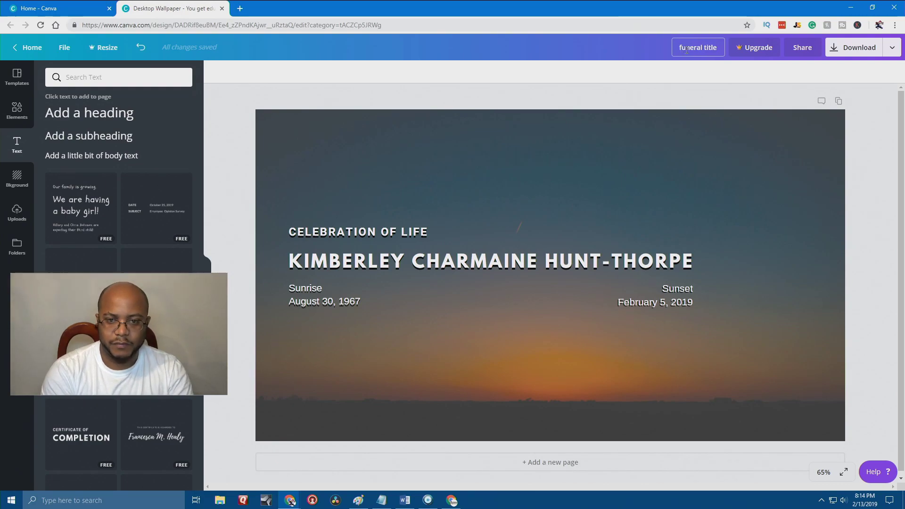
pyautogui.press('Return')
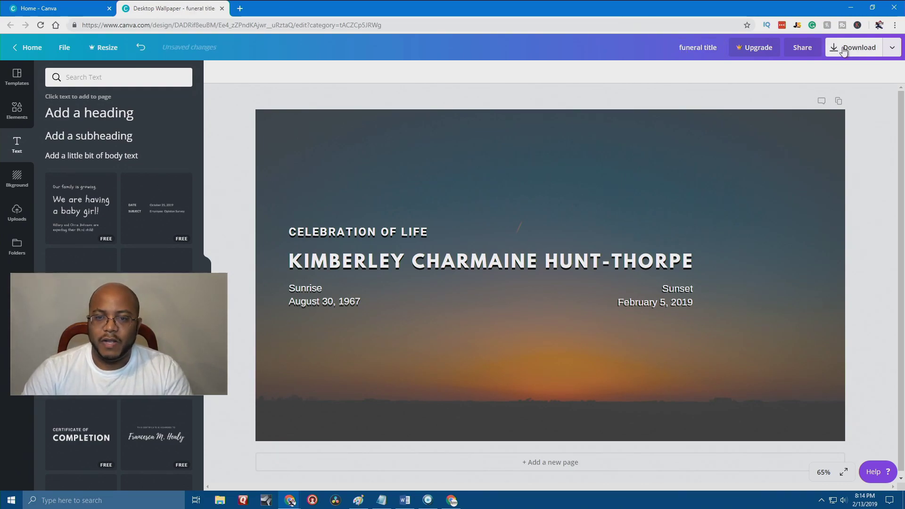
pyautogui.click(843, 49)
pyautogui.click(764, 157)
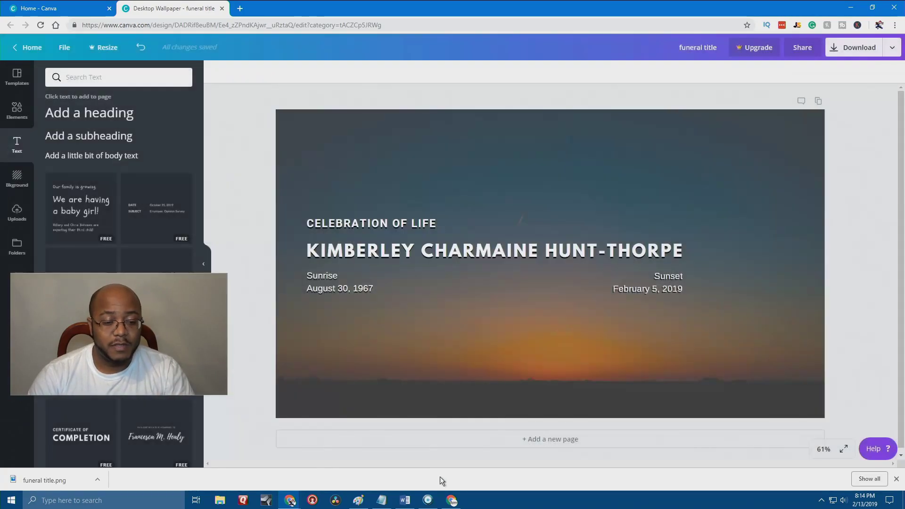
pyautogui.click(434, 498)
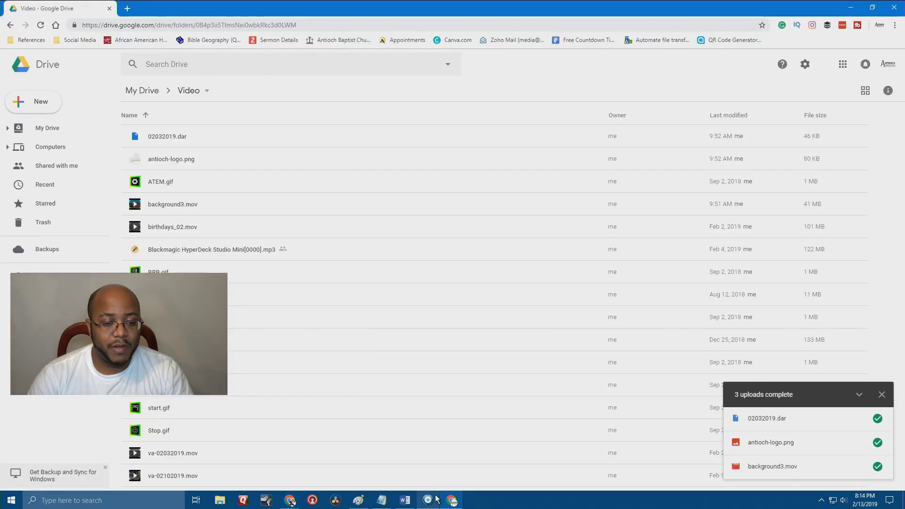
# Replace the Background.jpg menu background with funeral title.png from Downloads.
pyautogui.click(435, 498)
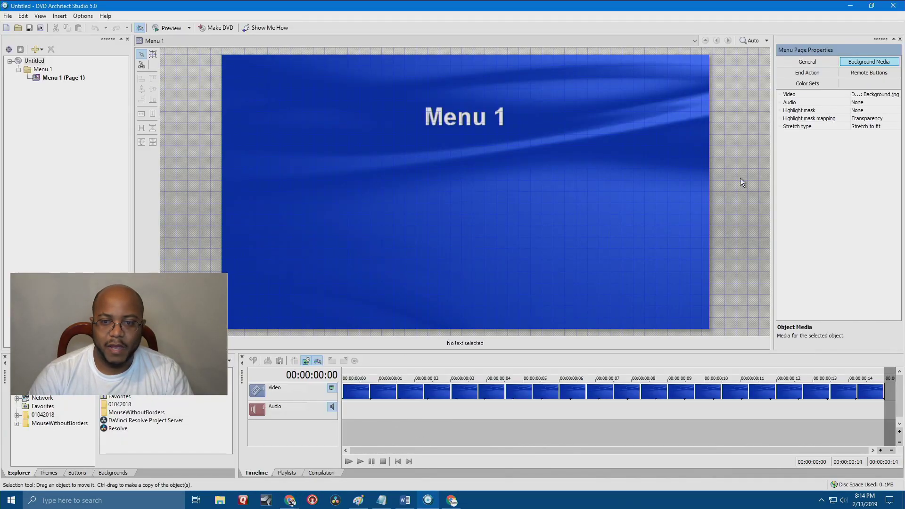
pyautogui.click(863, 95)
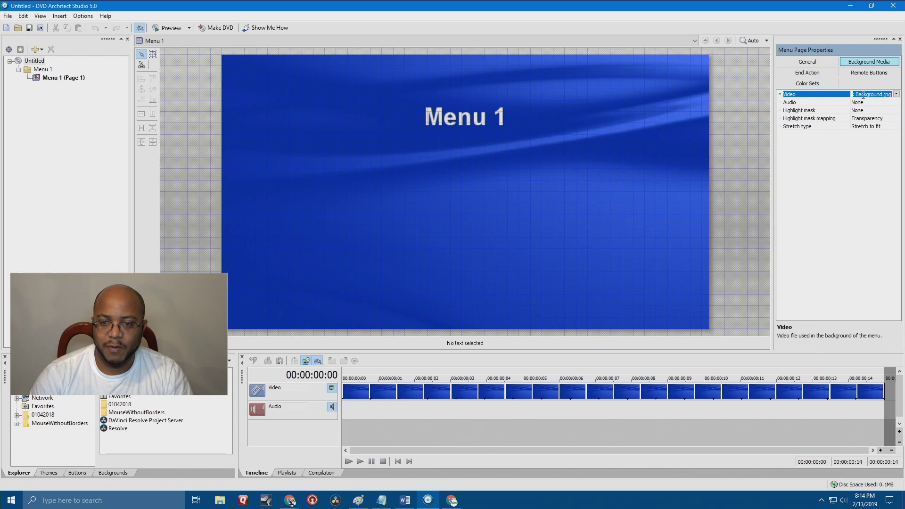
pyautogui.click(896, 94)
pyautogui.click(841, 123)
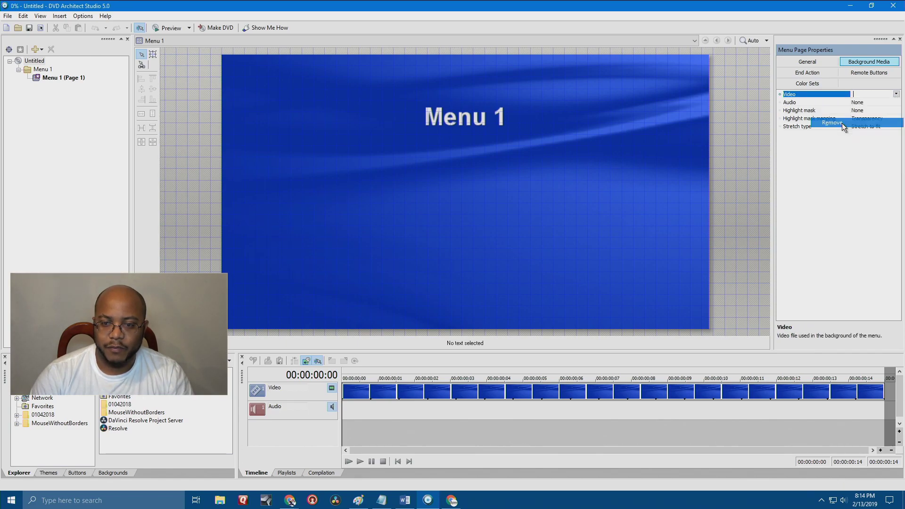
pyautogui.click(895, 94)
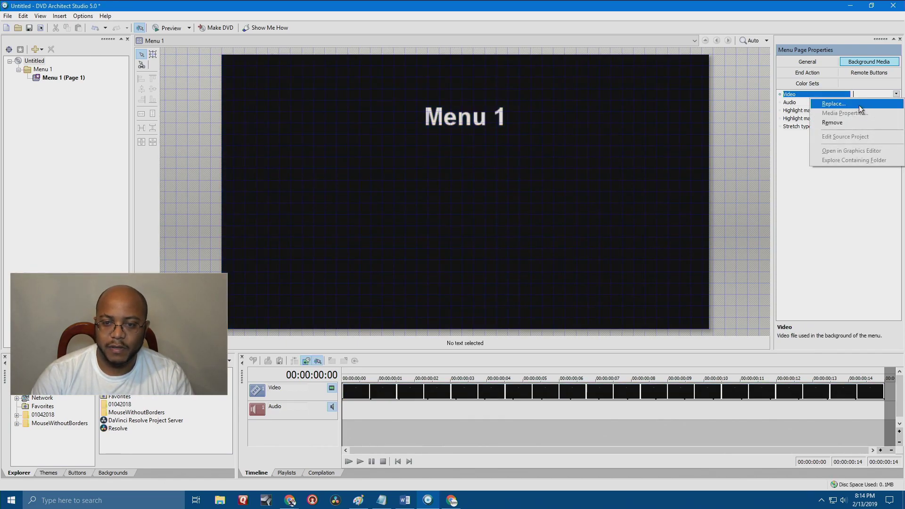
pyautogui.click(833, 103)
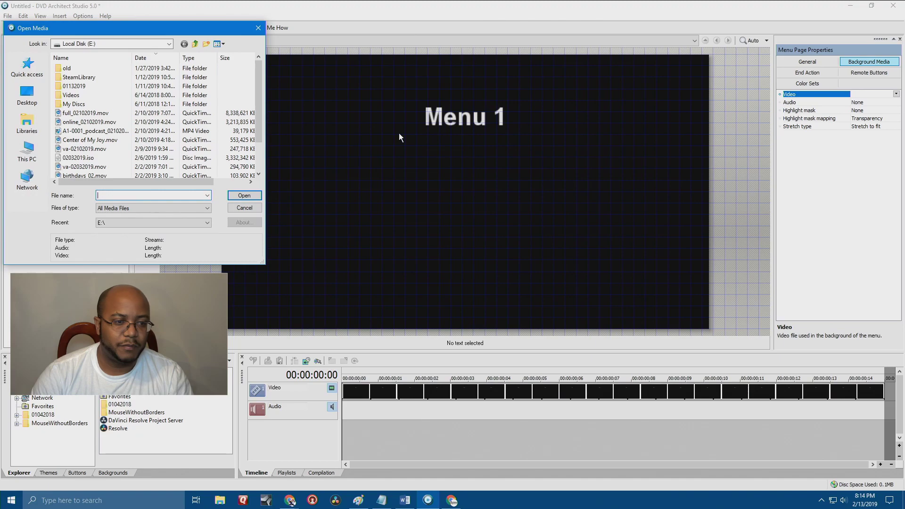
pyautogui.click(18, 69)
pyautogui.click(105, 127)
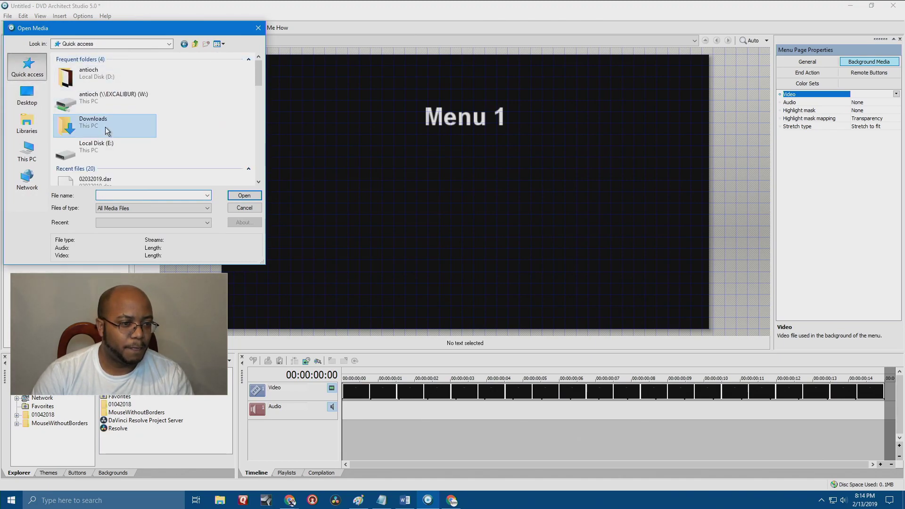
pyautogui.doubleClick(106, 126)
pyautogui.doubleClick(95, 98)
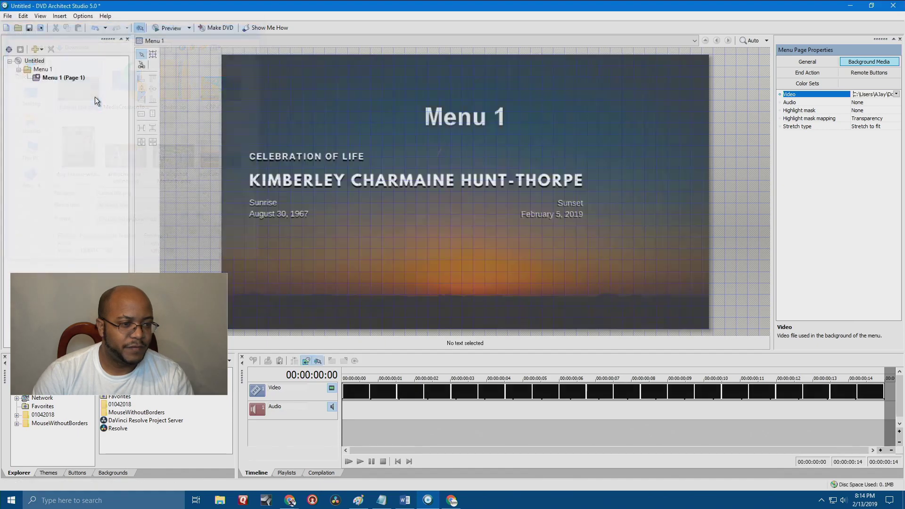
# Delete the Menu 1 title text and preview the menu.
pyautogui.click(457, 121)
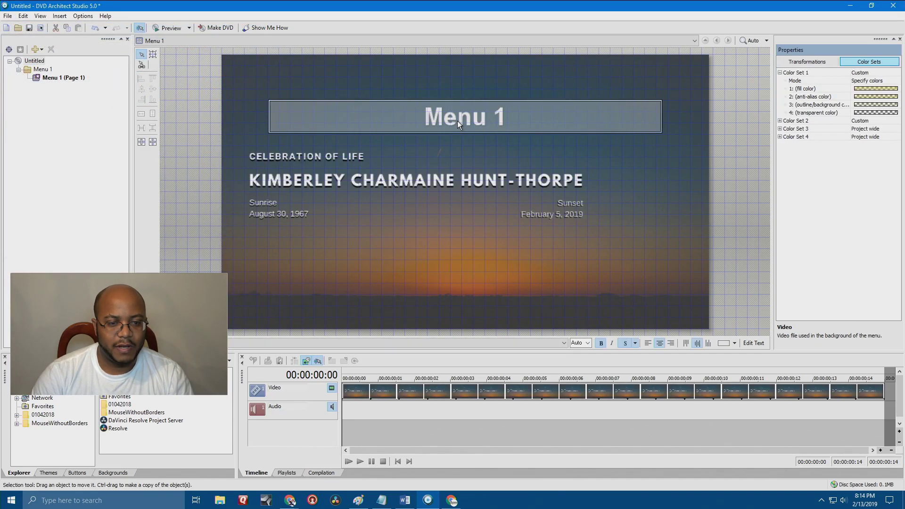
pyautogui.press('Delete')
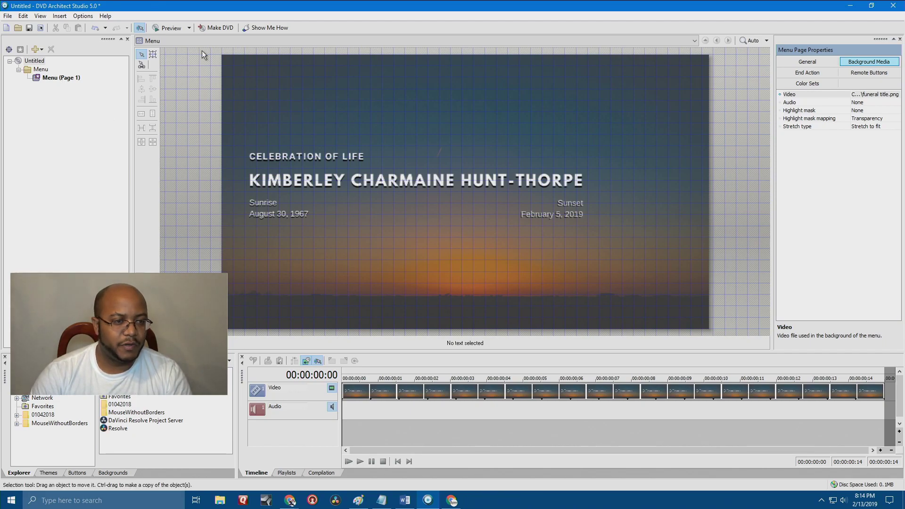
pyautogui.click(168, 28)
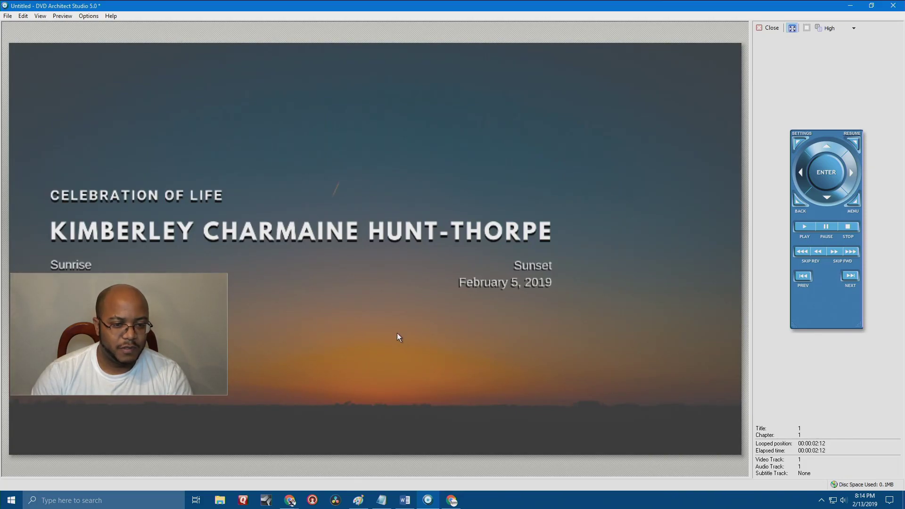
pyautogui.click(768, 28)
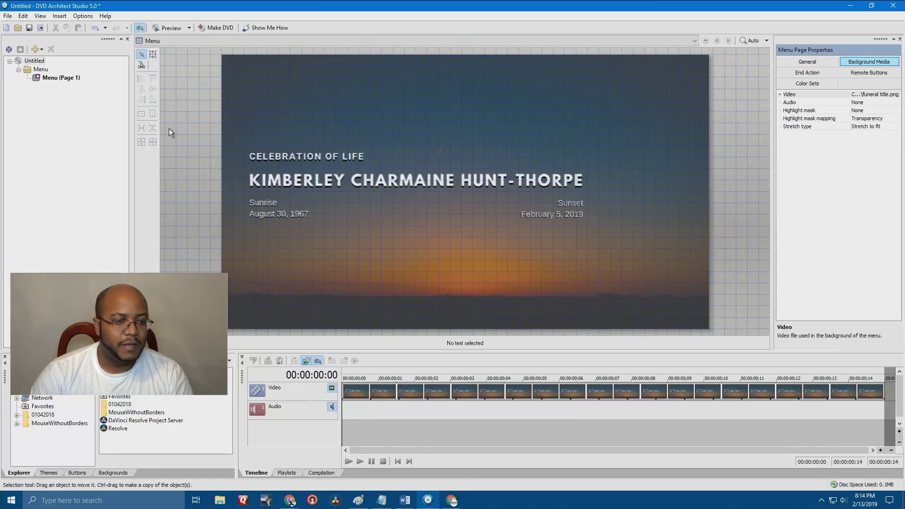
pyautogui.rightClick(49, 79)
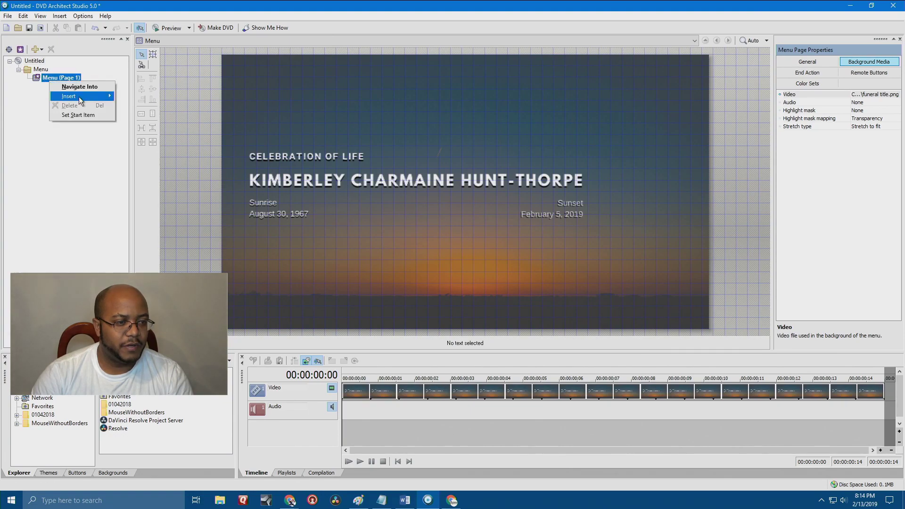
# Insert Blackmagic HyperDeck Studio Mini[0000].mov from the Media (F:) drive onto the menu page.
pyautogui.moveTo(79, 97)
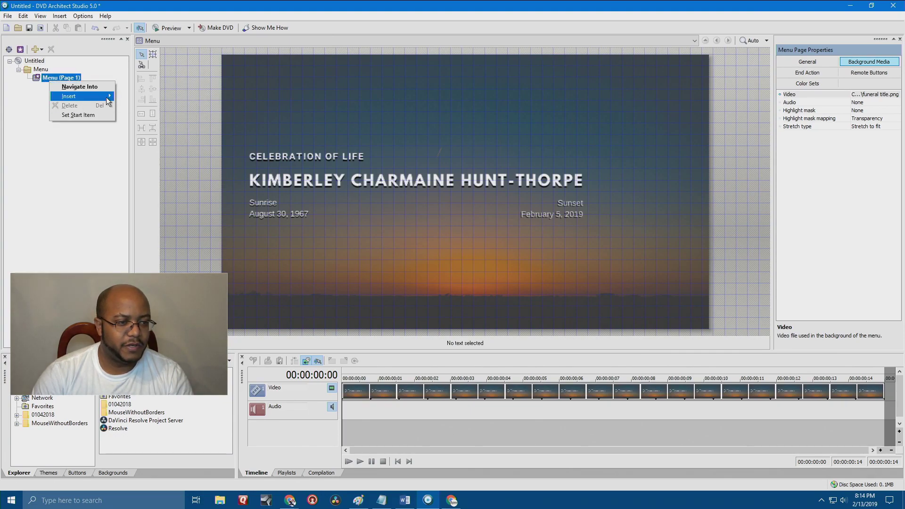
pyautogui.click(135, 106)
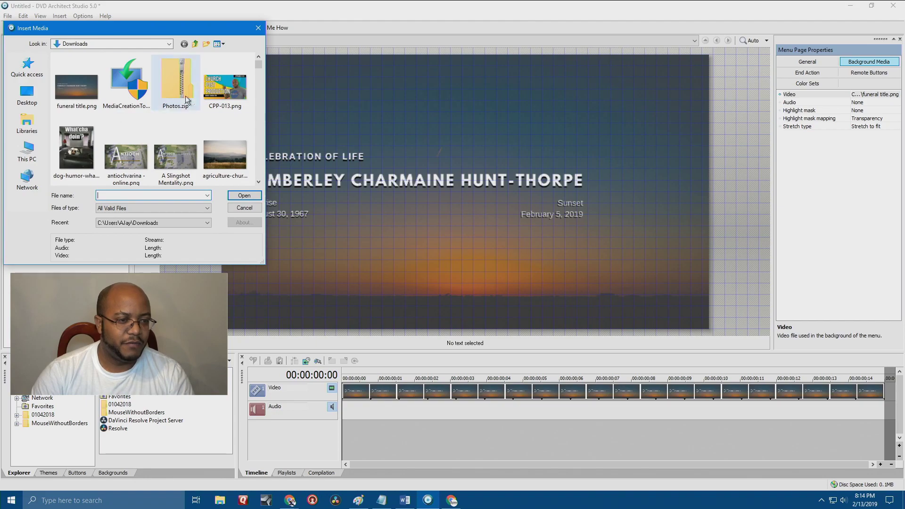
pyautogui.moveTo(259, 63); pyautogui.dragTo(266, 176)
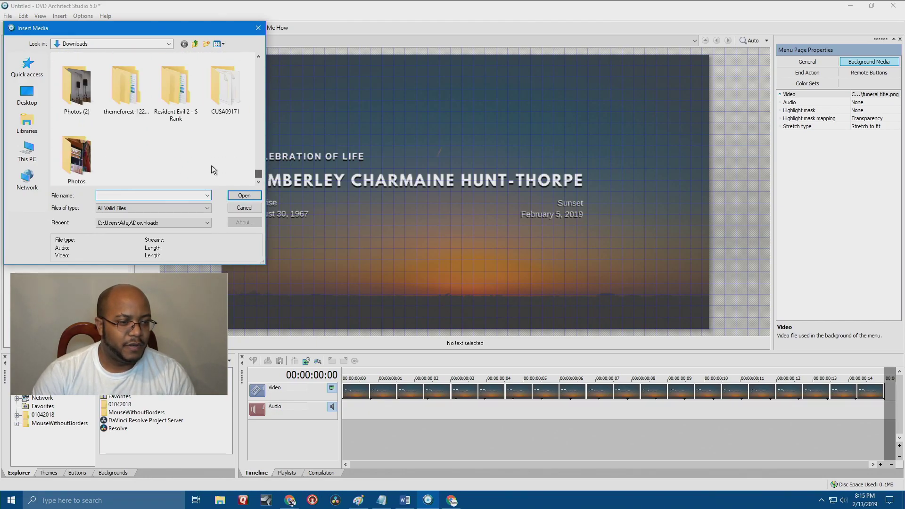
pyautogui.click(26, 146)
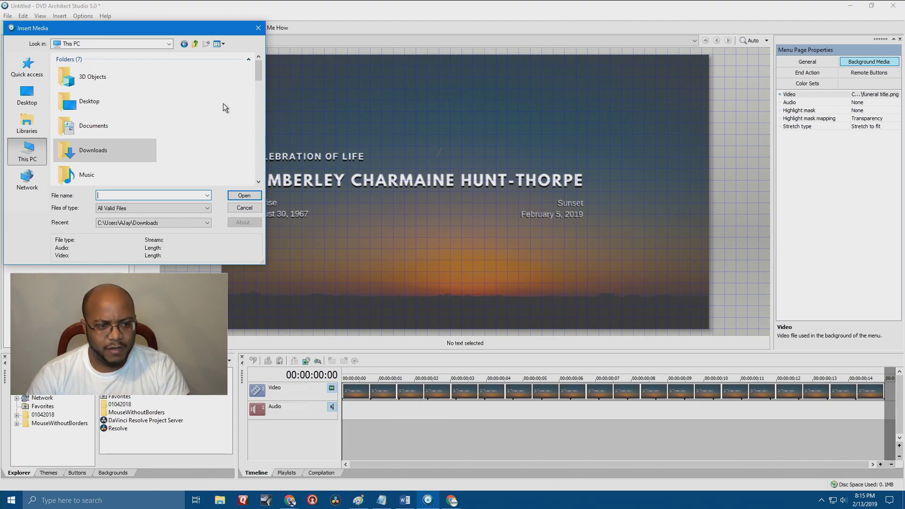
pyautogui.moveTo(257, 74); pyautogui.dragTo(257, 103)
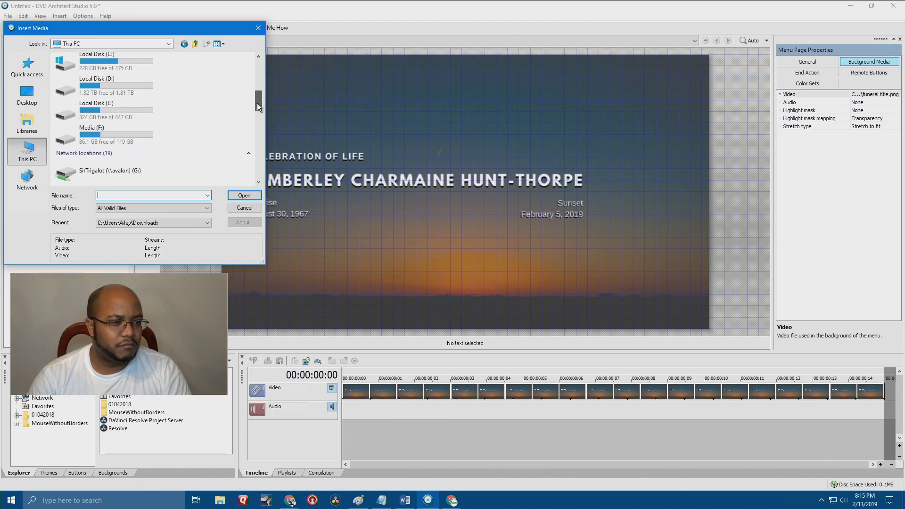
pyautogui.doubleClick(134, 133)
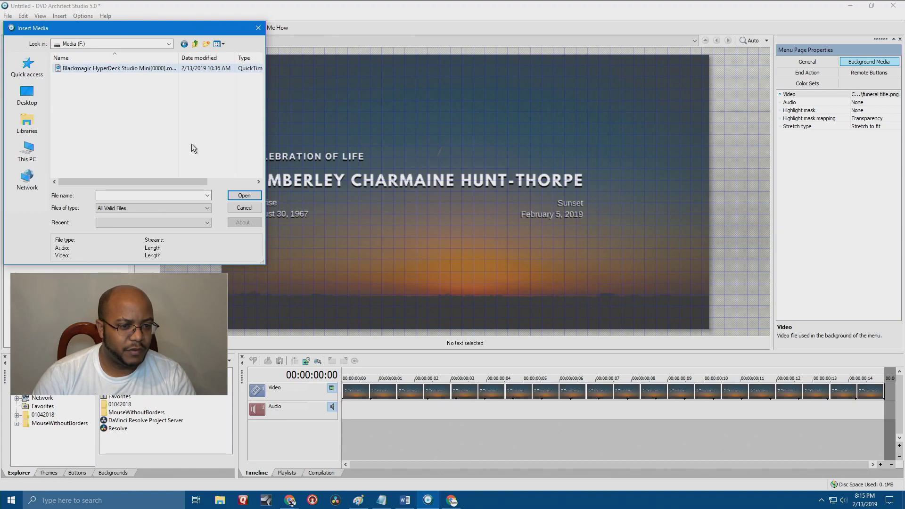
pyautogui.click(179, 68)
pyautogui.click(243, 197)
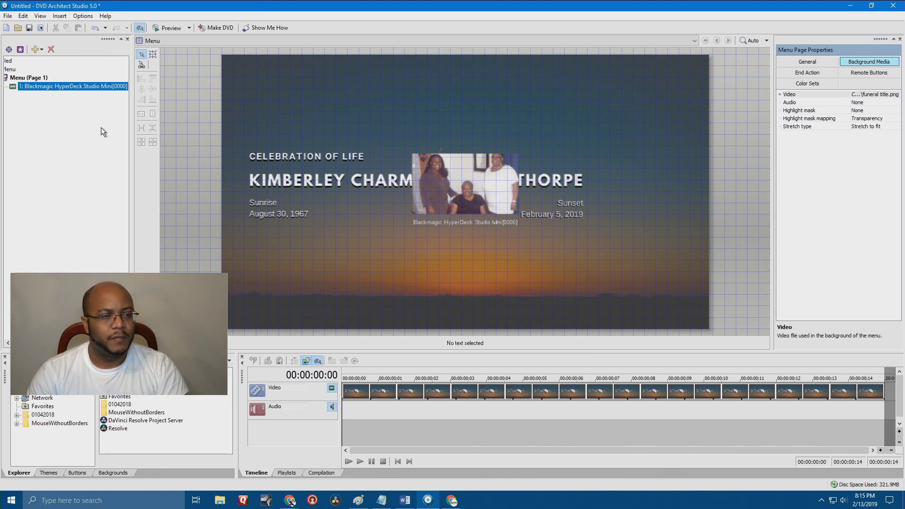
# Move the video button lower on the sunset menu and set its style to Text Only.
pyautogui.rightClick(75, 86)
pyautogui.click(92, 219)
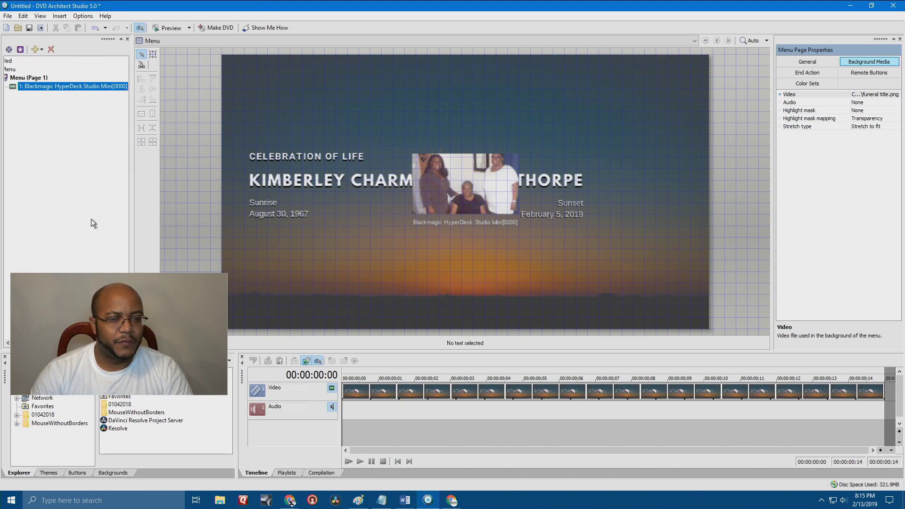
pyautogui.moveTo(442, 197); pyautogui.dragTo(419, 249)
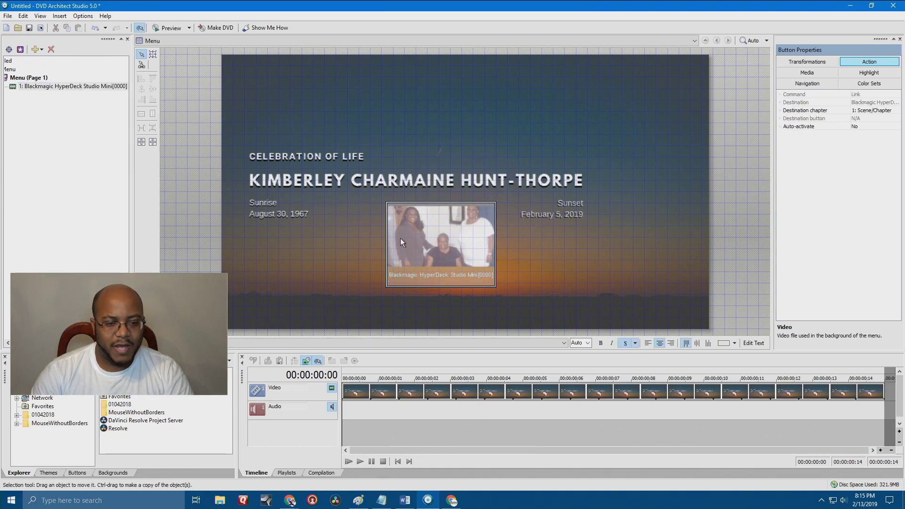
pyautogui.rightClick(433, 239)
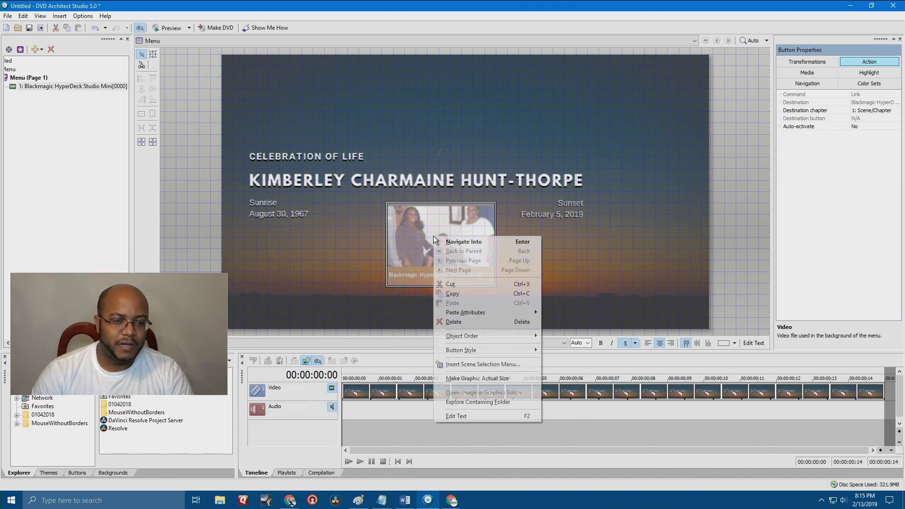
pyautogui.moveTo(499, 350)
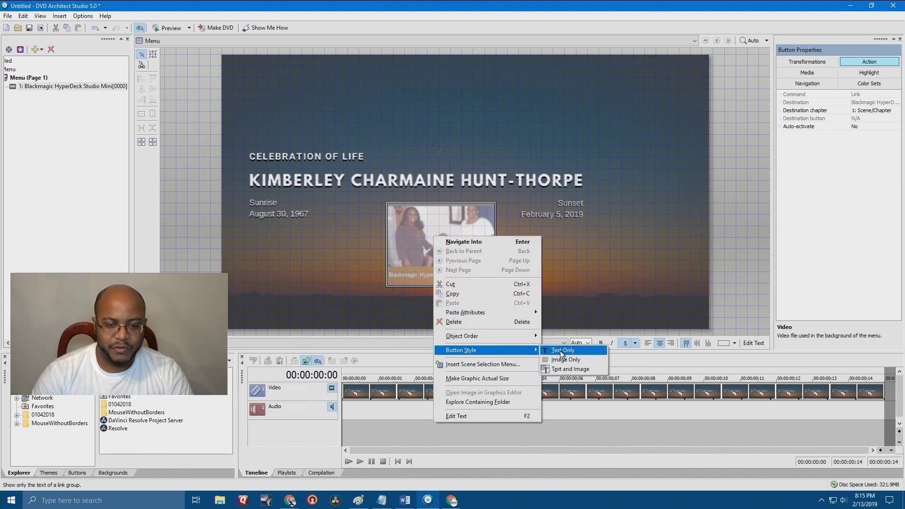
pyautogui.click(563, 359)
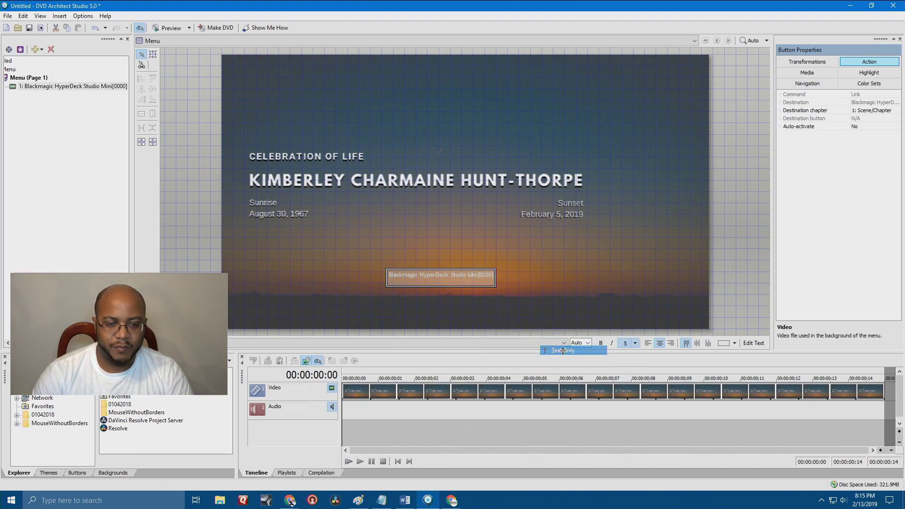
# Label the button 'PLAY' in bold size 28 and place it below the dates.
pyautogui.click(750, 342)
pyautogui.write('PLAY')
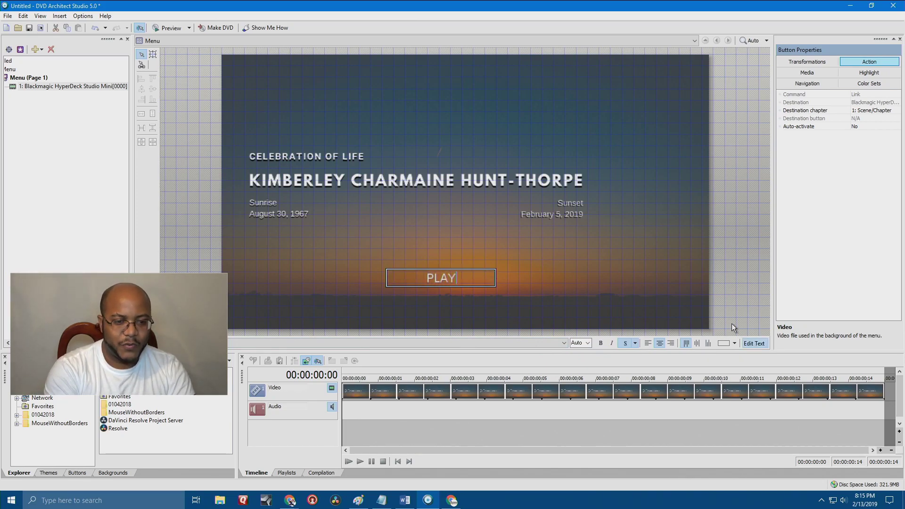
pyautogui.click(514, 287)
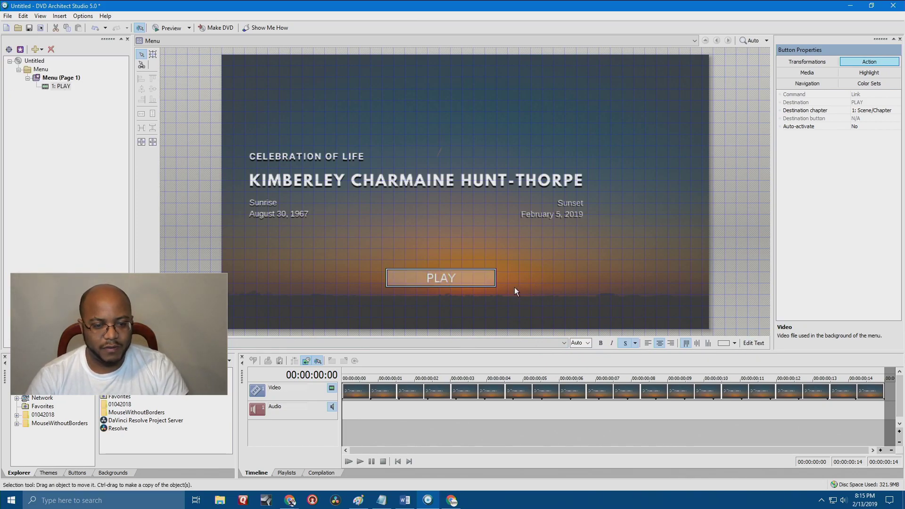
pyautogui.click(600, 343)
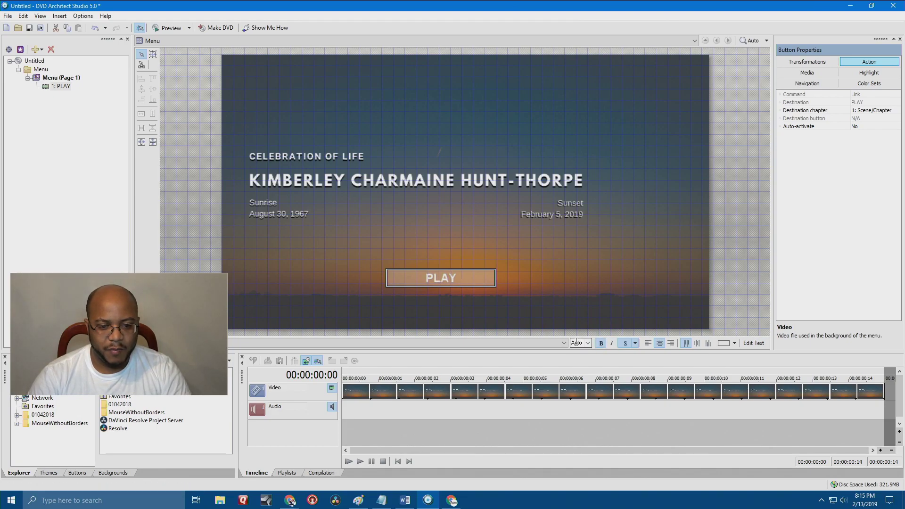
pyautogui.click(587, 344)
pyautogui.click(581, 432)
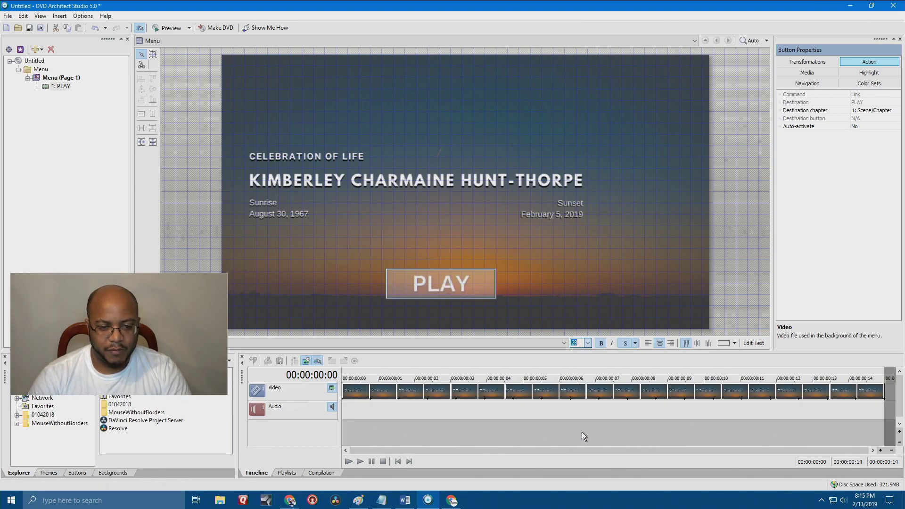
pyautogui.moveTo(457, 286); pyautogui.dragTo(420, 254)
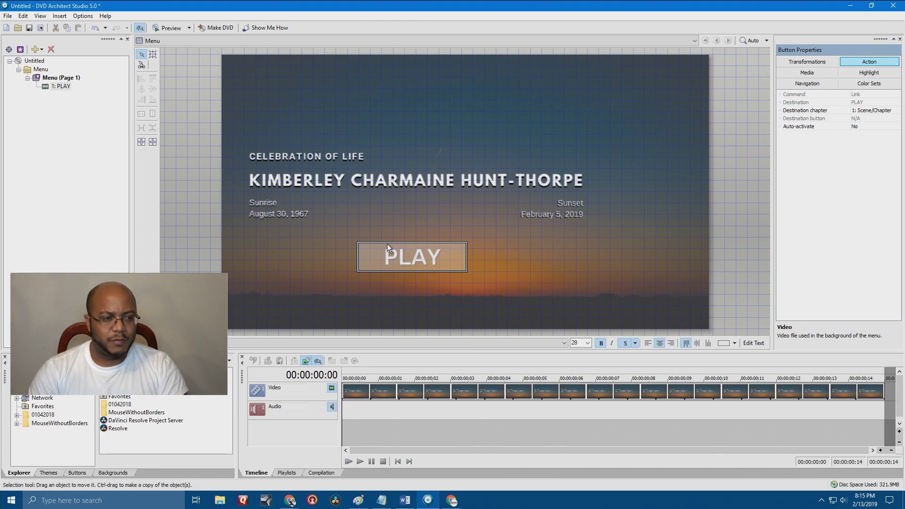
# Open the PLAY title's video and trim its start point, zooming in to fine-tune.
pyautogui.doubleClick(408, 256)
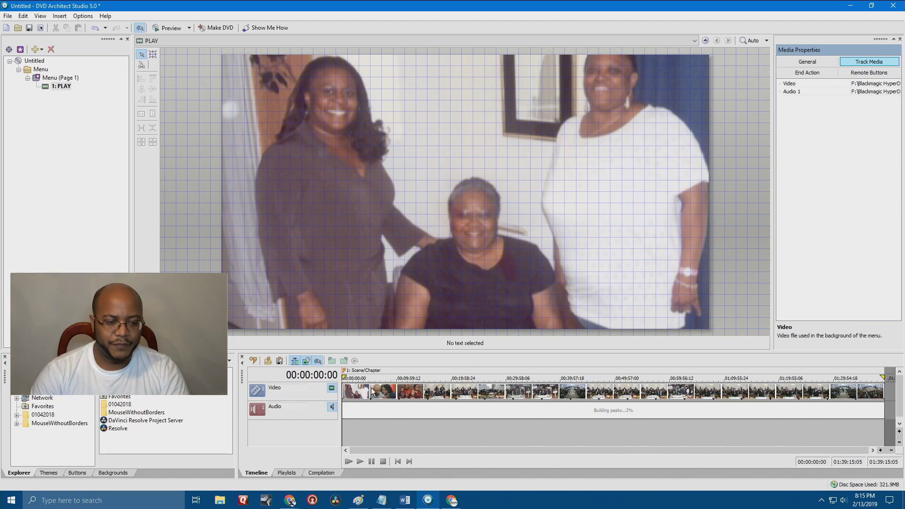
pyautogui.moveTo(344, 377); pyautogui.dragTo(369, 368)
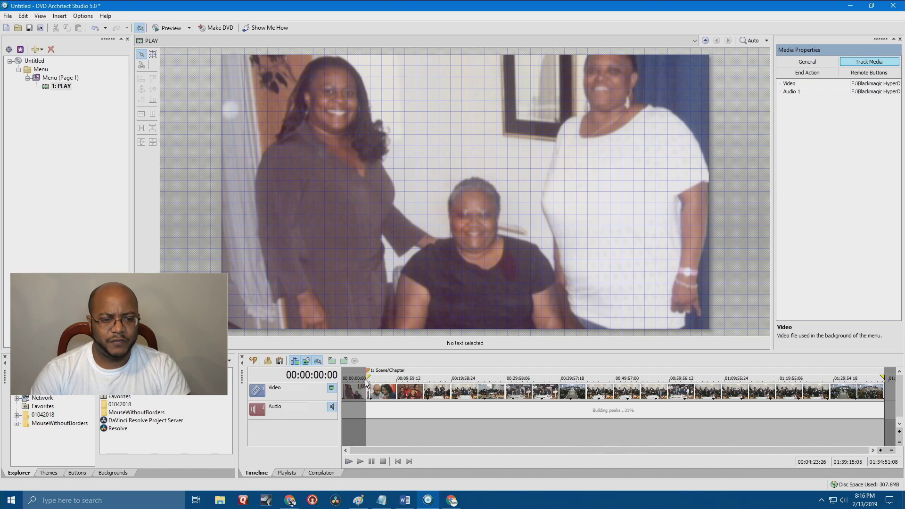
pyautogui.moveTo(369, 377); pyautogui.dragTo(368, 377)
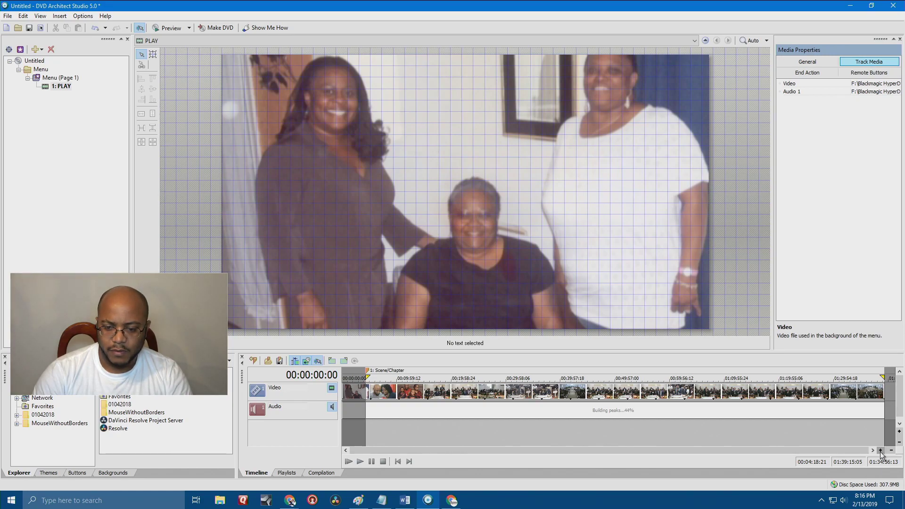
pyautogui.click(880, 450)
pyautogui.click(879, 450)
pyautogui.click(879, 450)
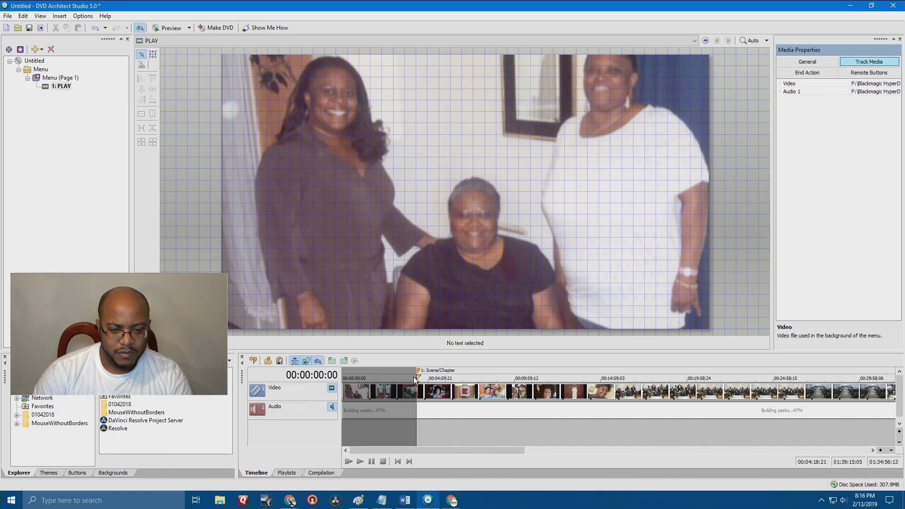
pyautogui.moveTo(417, 376); pyautogui.dragTo(419, 376)
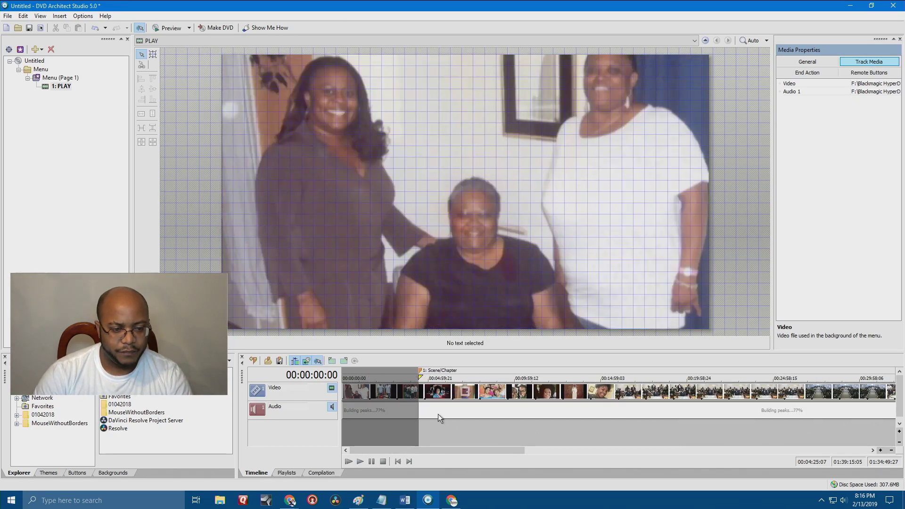
# Zoom out until the whole video fits, then trim its start to 00:10:20:26.
pyautogui.click(880, 450)
pyautogui.click(880, 450)
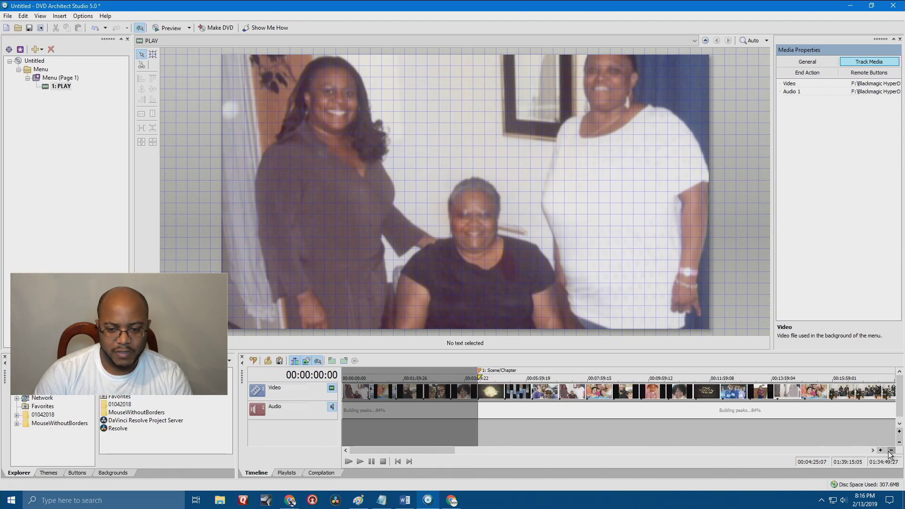
pyautogui.click(890, 451)
pyautogui.click(890, 451)
pyautogui.click(890, 451)
pyautogui.click(890, 451)
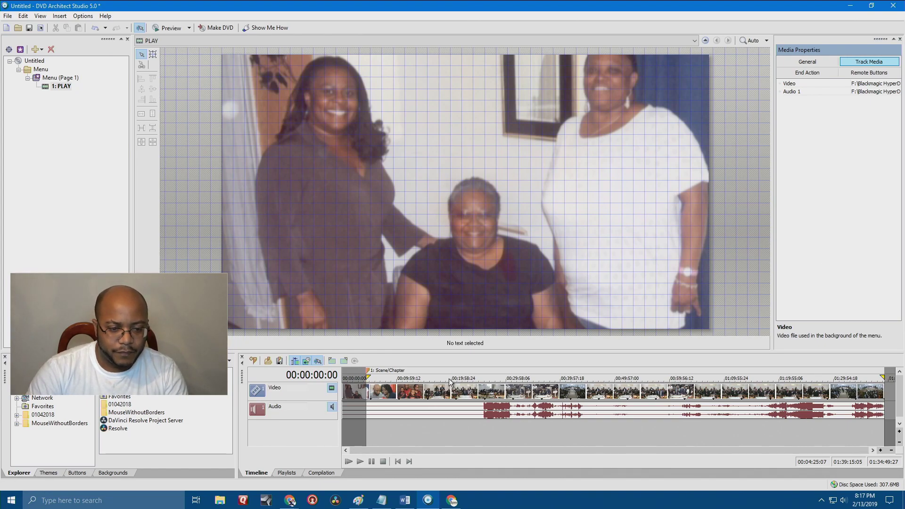
pyautogui.moveTo(367, 371); pyautogui.dragTo(399, 371)
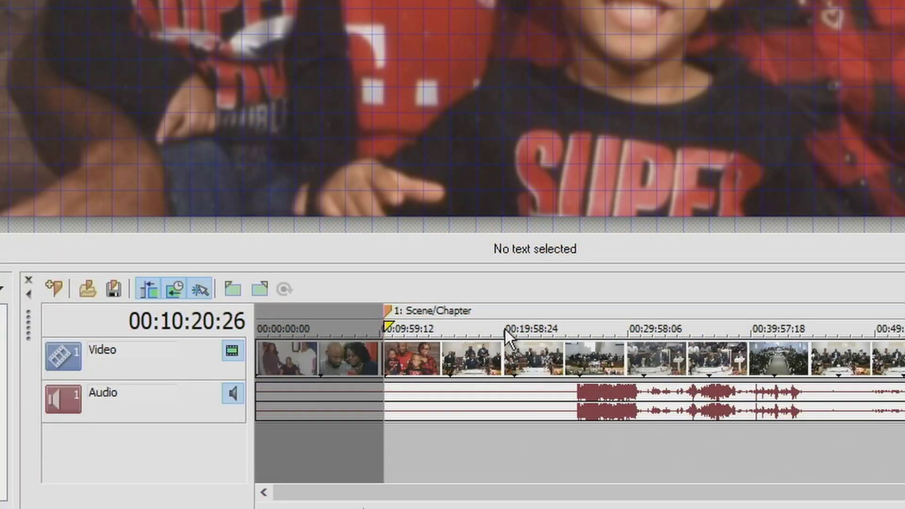
# Add chapter markers at about 00:19:44, 00:29:45, 00:39:34 and 00:49:45.
pyautogui.moveTo(504, 327); pyautogui.dragTo(502, 326)
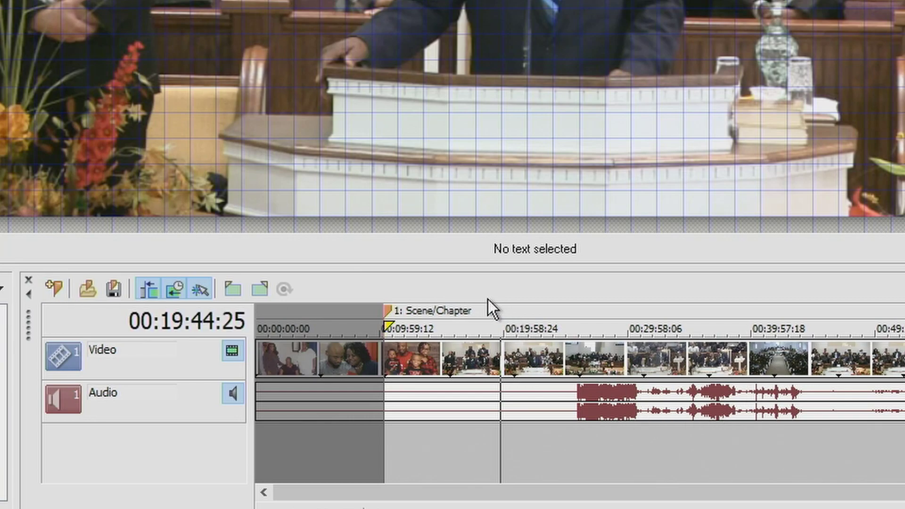
pyautogui.press('m')
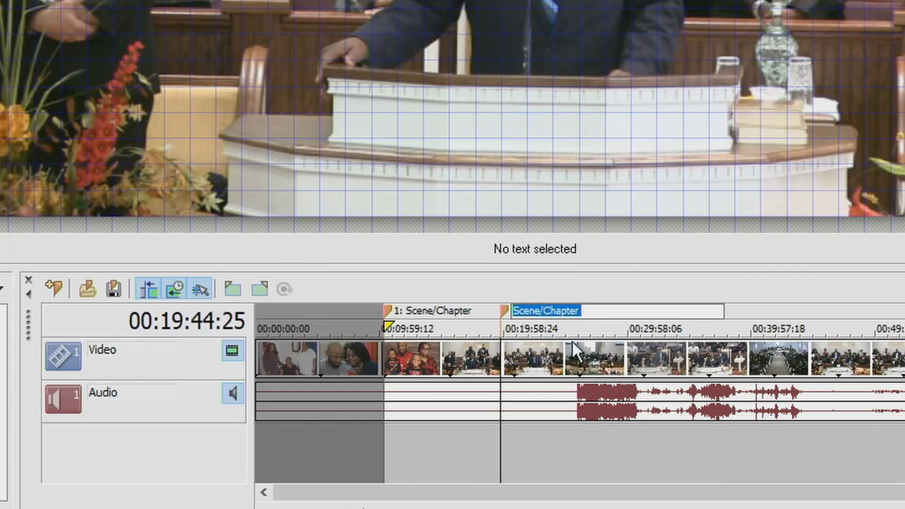
pyautogui.click(624, 323)
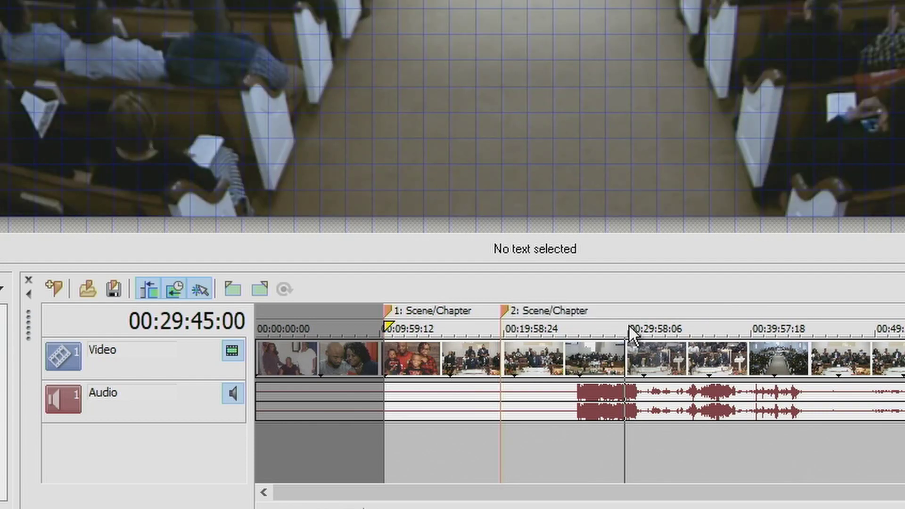
pyautogui.press('m')
pyautogui.click(746, 329)
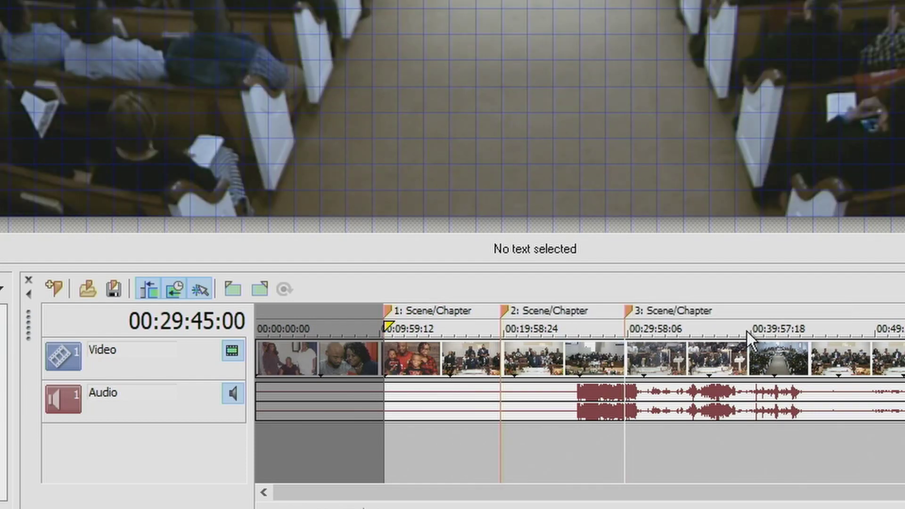
pyautogui.press('m')
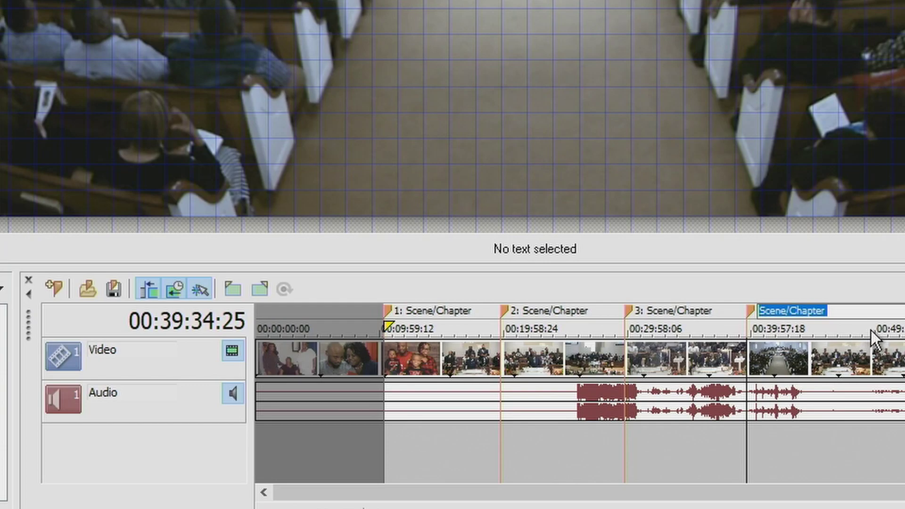
pyautogui.click(872, 329)
pyautogui.press('m')
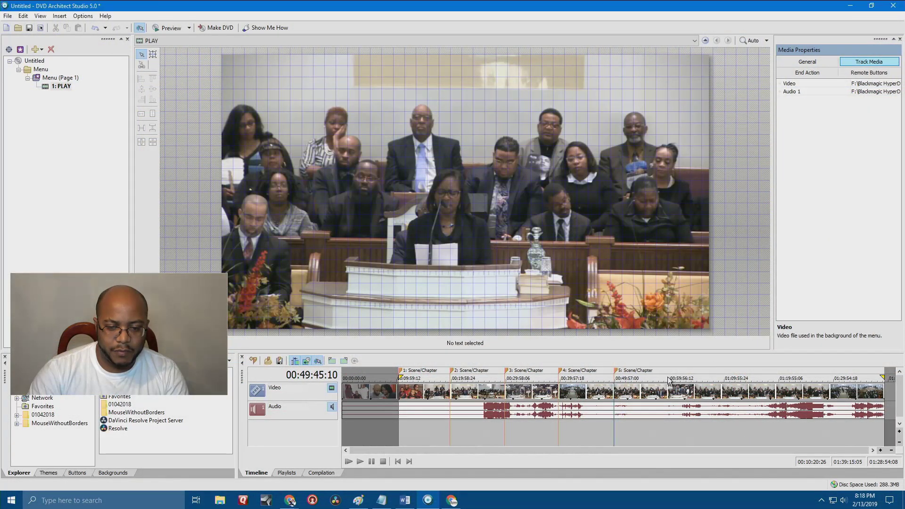
# Add chapter markers at about 00:59:35, 01:09:30, 01:19:14 and 01:29:15.
pyautogui.click(667, 377)
pyautogui.press('m')
pyautogui.click(722, 379)
pyautogui.press('m')
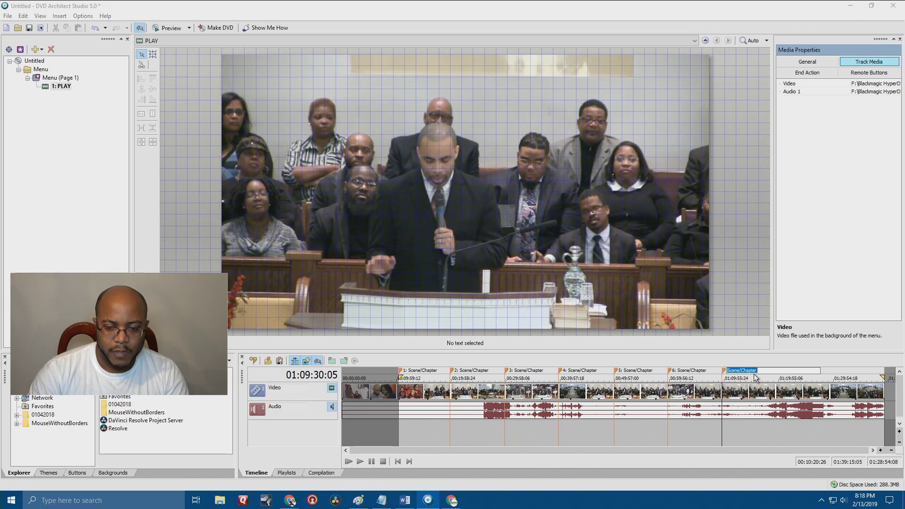
pyautogui.click(776, 380)
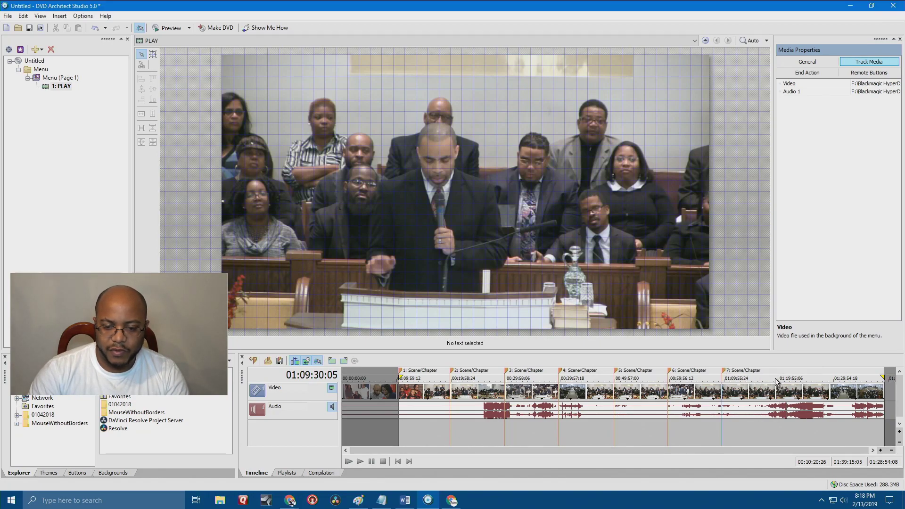
pyautogui.press('m')
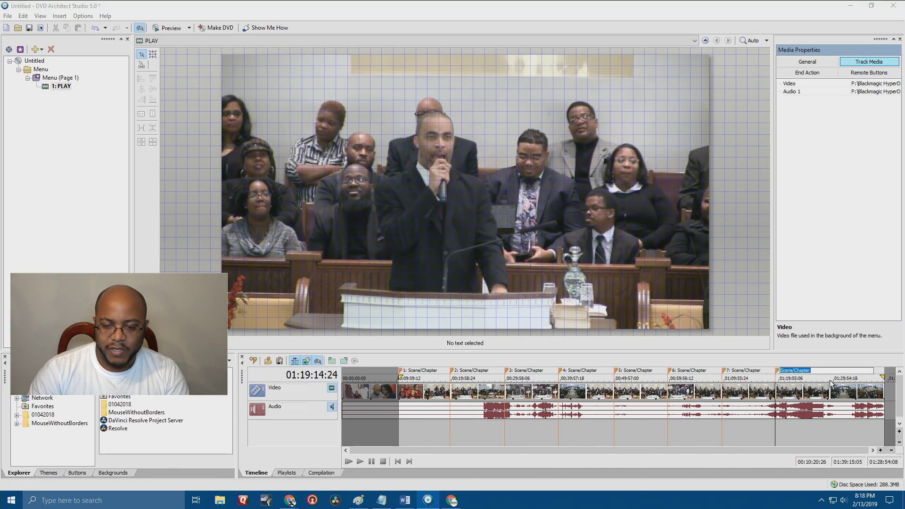
pyautogui.click(830, 383)
pyautogui.press('m')
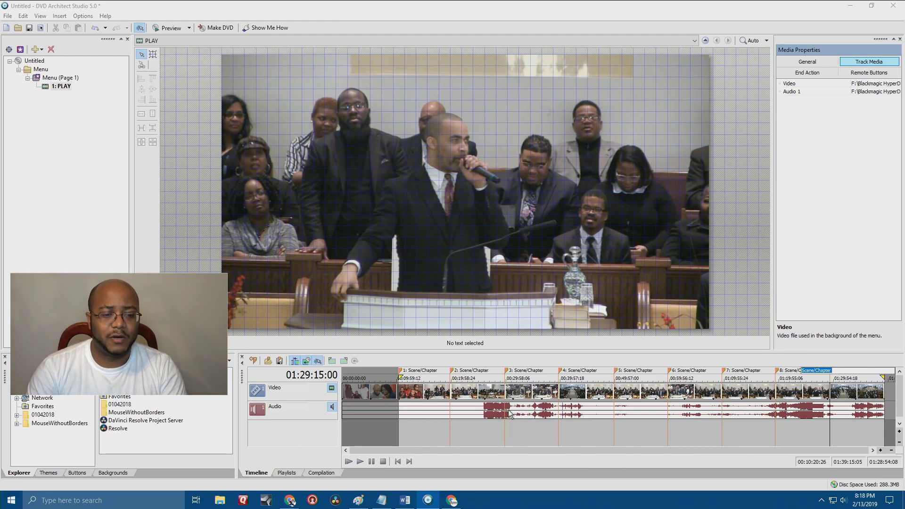
# Select Menu (Page 1) and preview the DVD menu, then close the preview.
pyautogui.click(55, 77)
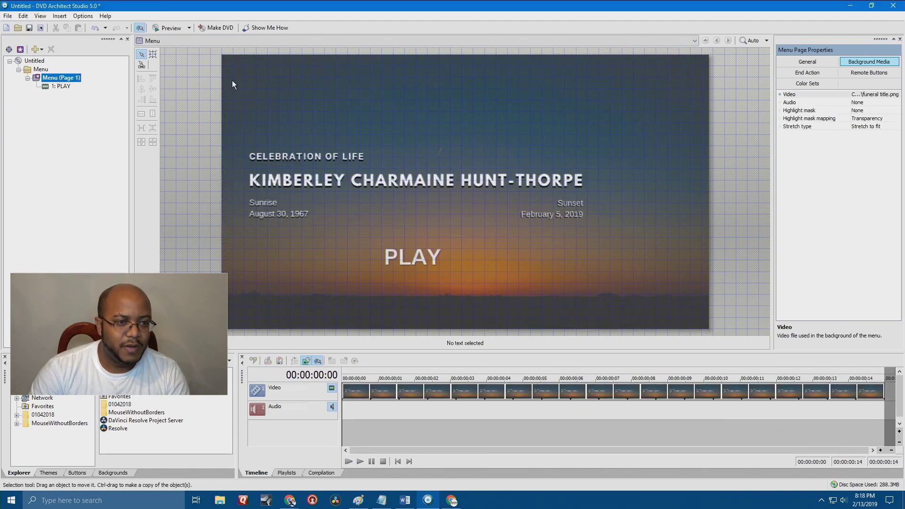
pyautogui.click(171, 27)
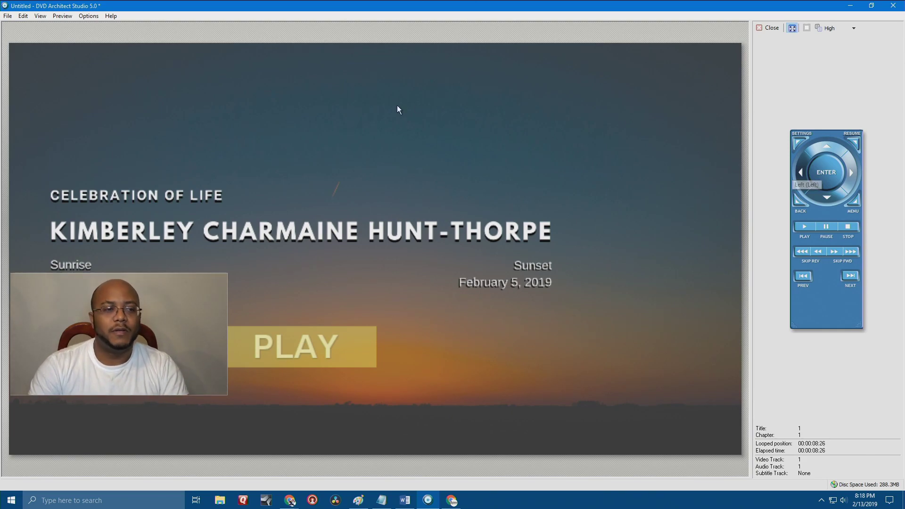
pyautogui.click(763, 27)
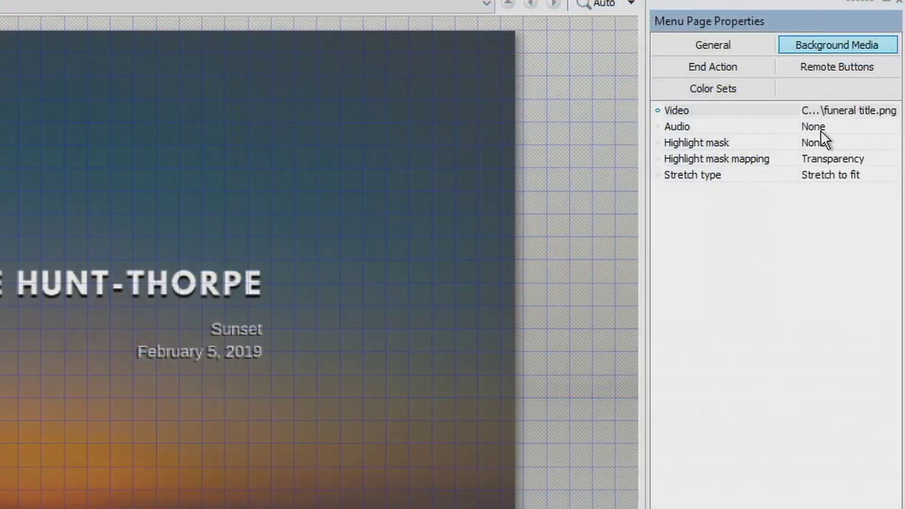
# Confirm the menu background audio stays None and preview the disc again.
pyautogui.click(861, 104)
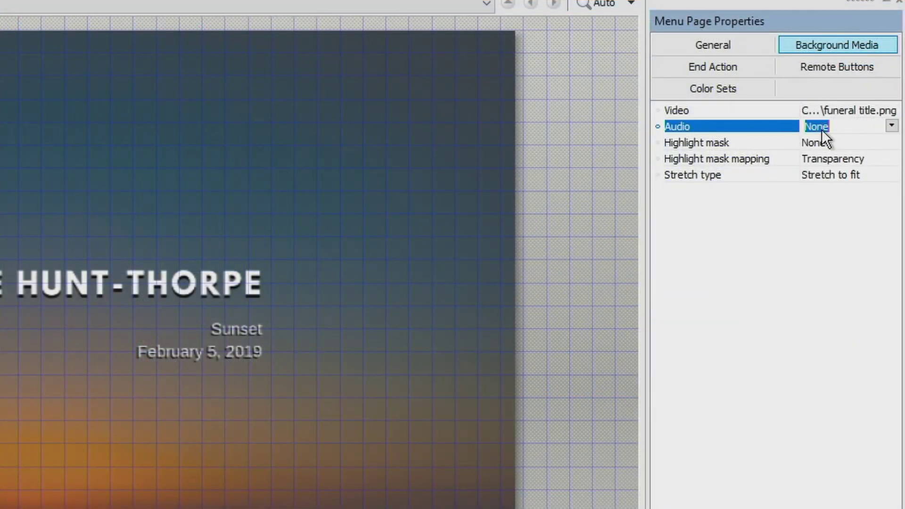
pyautogui.click(896, 102)
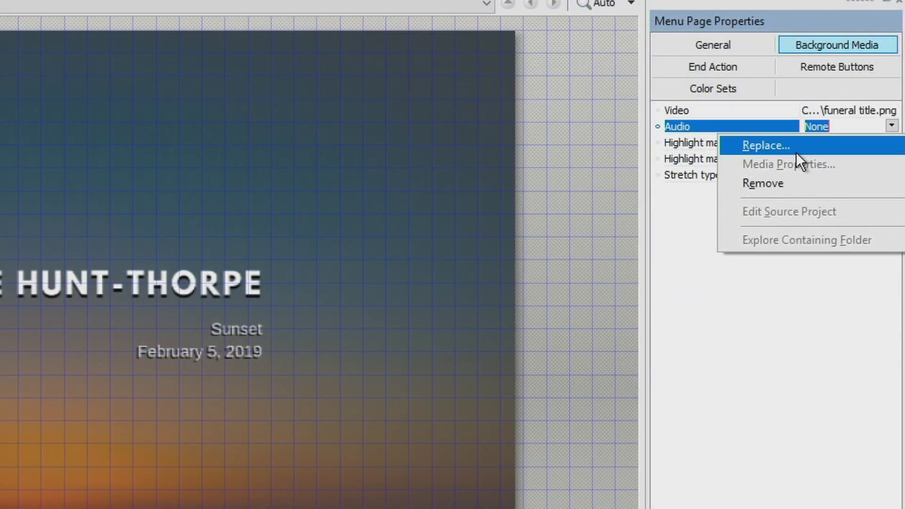
pyautogui.click(782, 403)
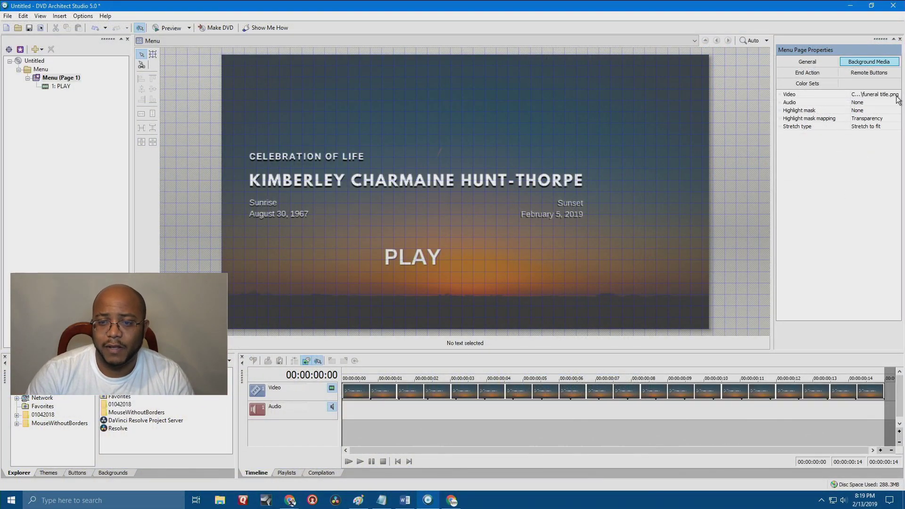
pyautogui.click(168, 29)
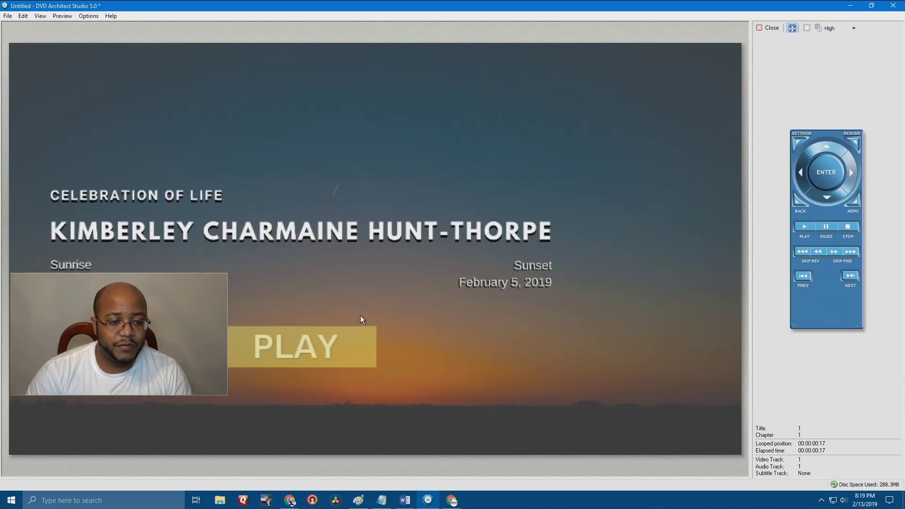
# Play the funeral video from the menu, skip to chapters 2 and 3, then stop.
pyautogui.click(306, 350)
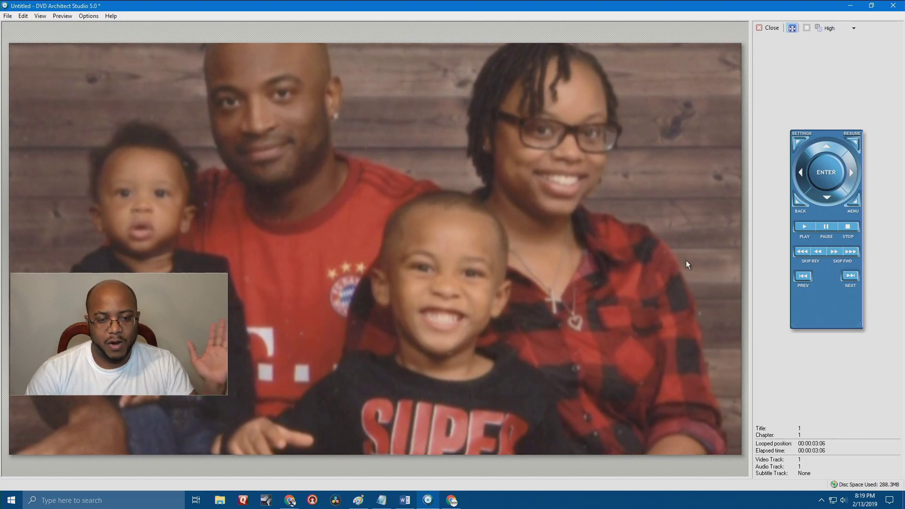
pyautogui.click(851, 275)
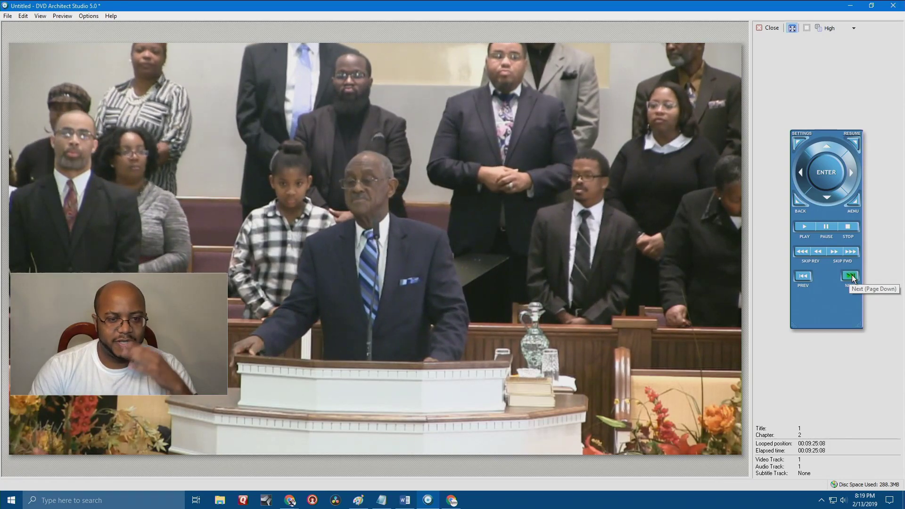
pyautogui.click(853, 275)
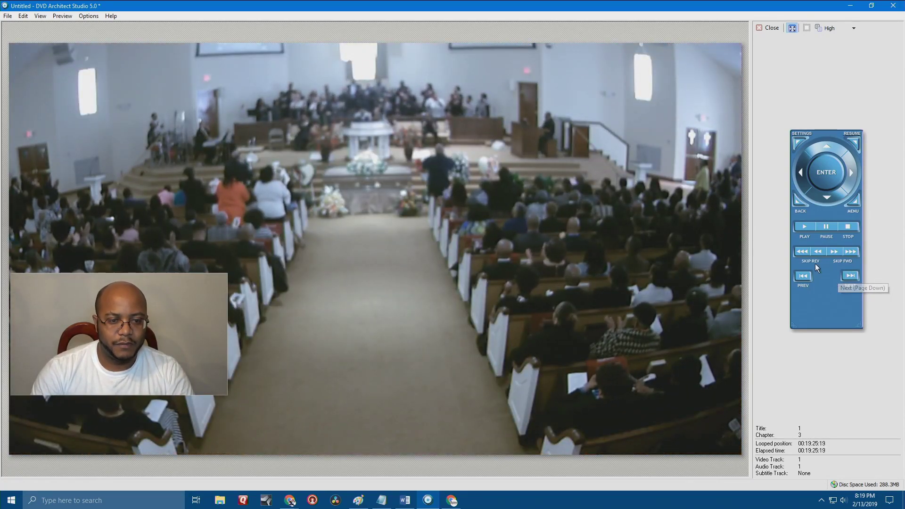
pyautogui.click(848, 227)
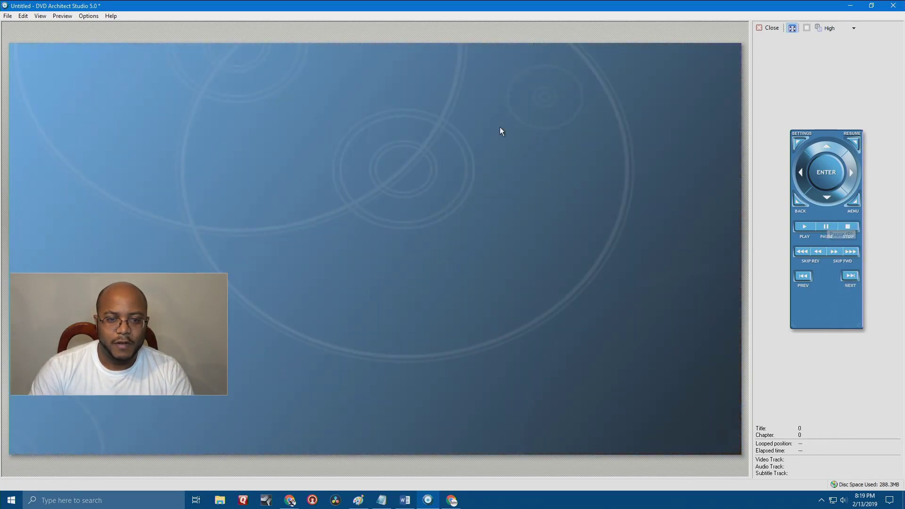
pyautogui.click(804, 227)
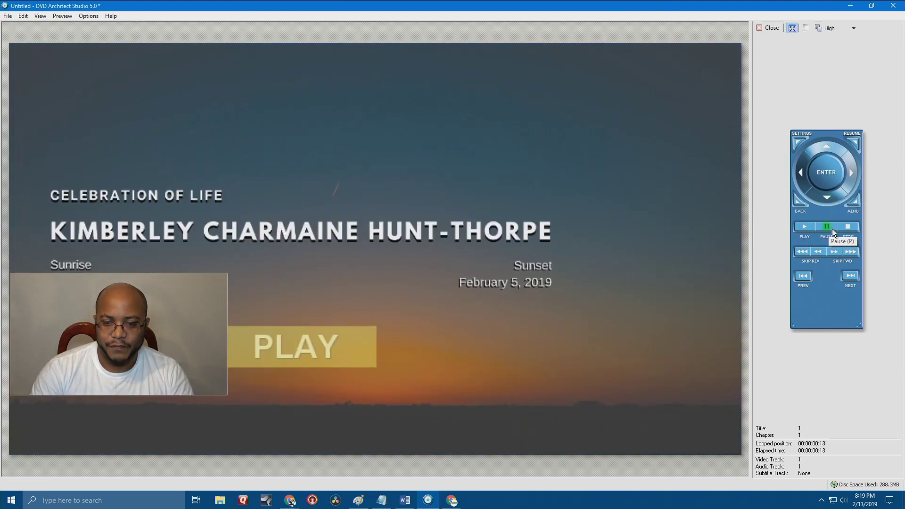
# Start the video via PLAY again and step between chapters 2 and 3.
pyautogui.click(329, 343)
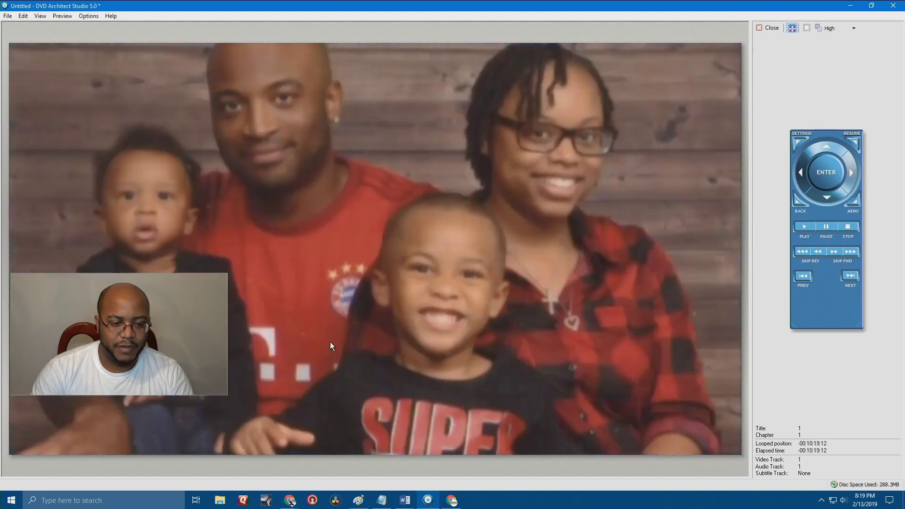
pyautogui.click(851, 277)
pyautogui.click(851, 277)
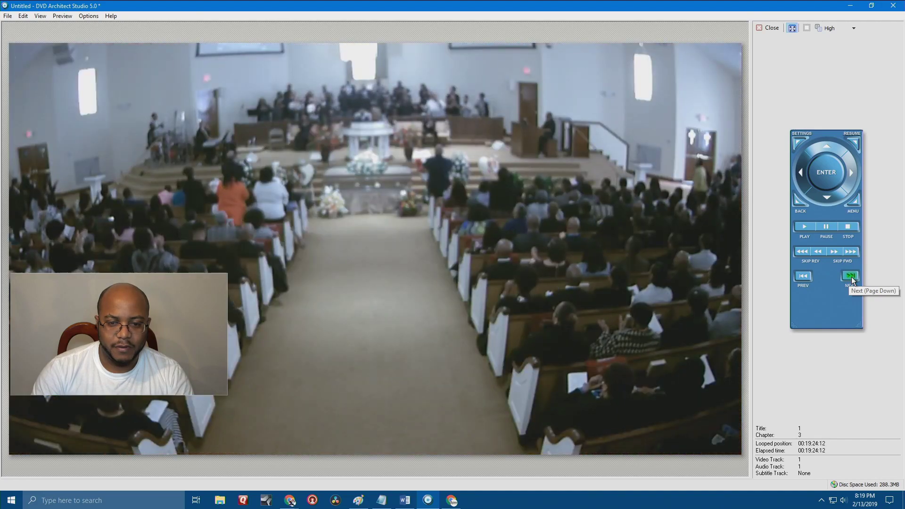
pyautogui.click(802, 277)
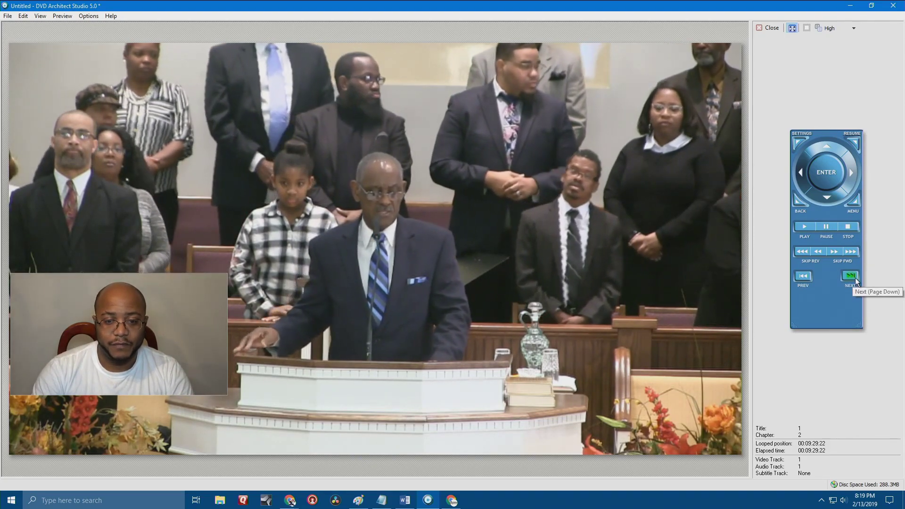
pyautogui.click(854, 278)
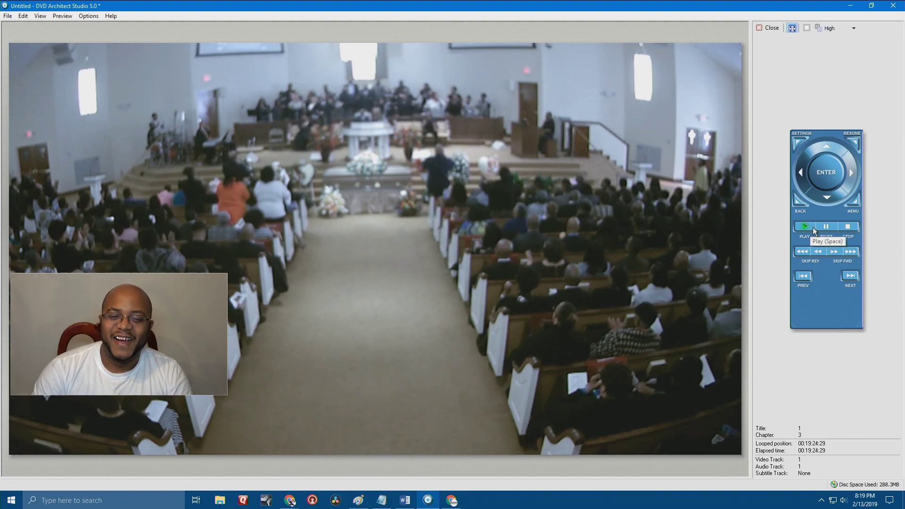
pyautogui.click(849, 276)
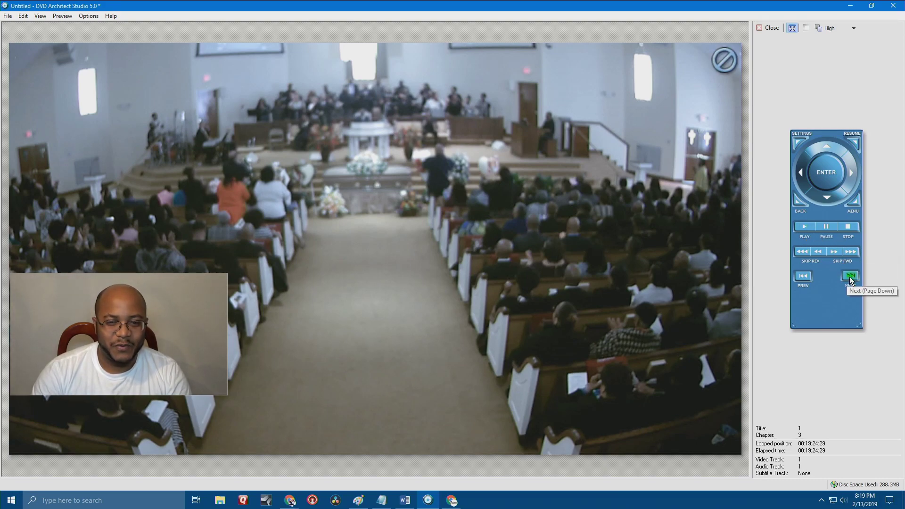
# Skip through the later chapters up to chapter 9, then return to the main menu.
pyautogui.click(804, 227)
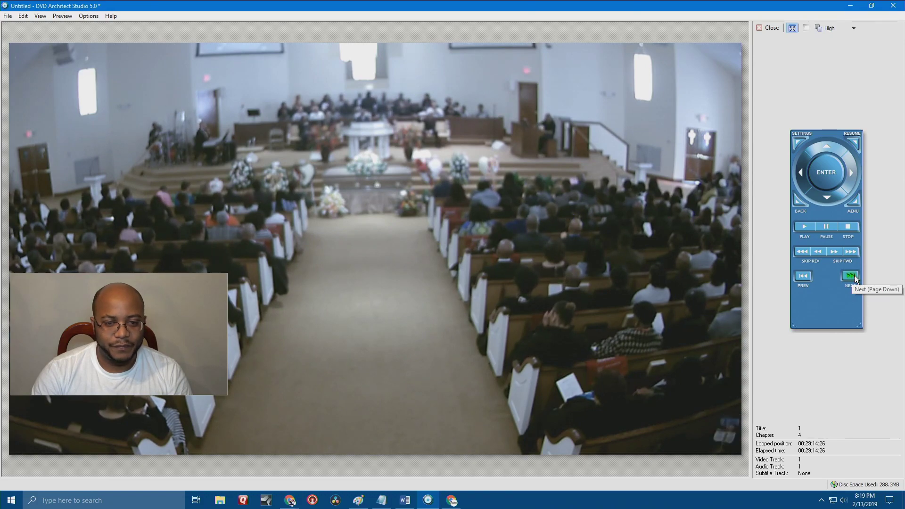
pyautogui.click(855, 277)
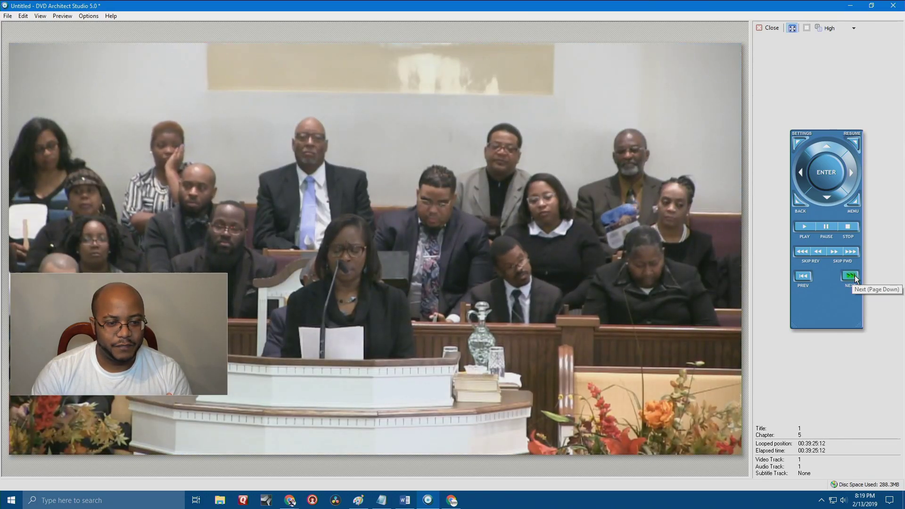
pyautogui.click(854, 276)
pyautogui.click(855, 276)
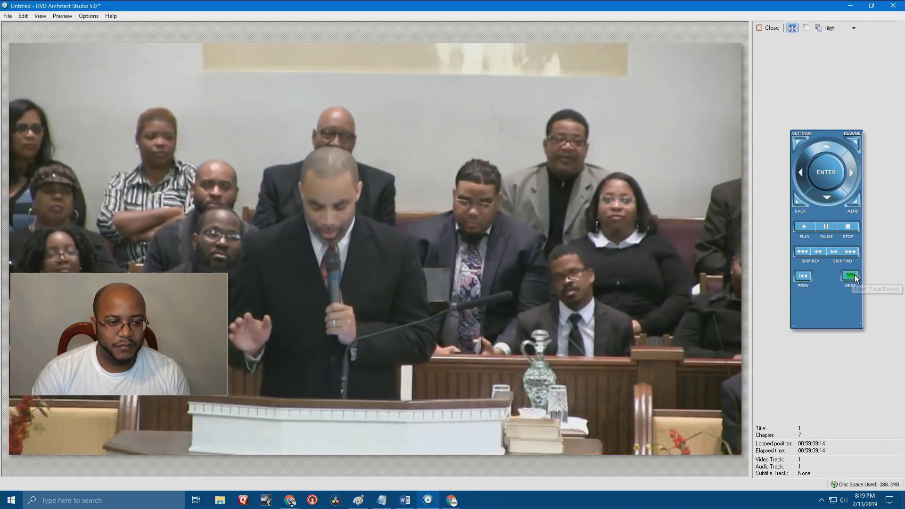
pyautogui.click(807, 277)
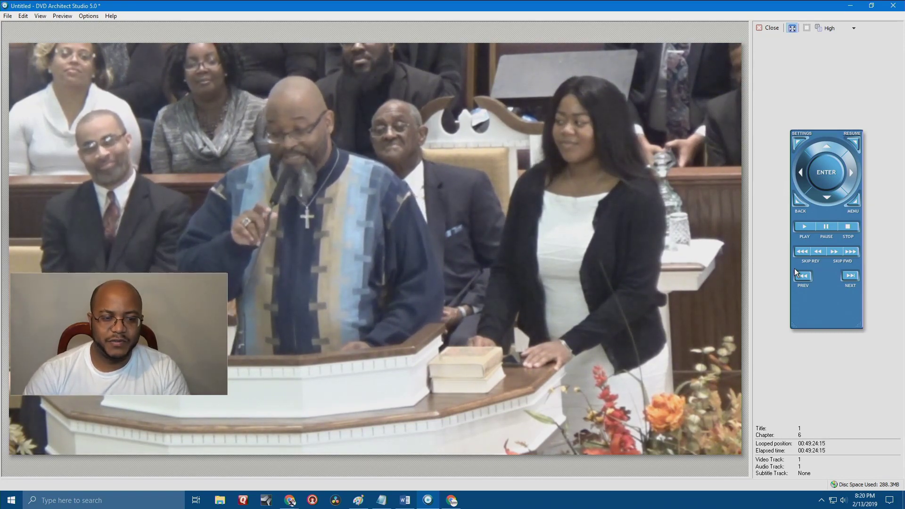
pyautogui.click(851, 274)
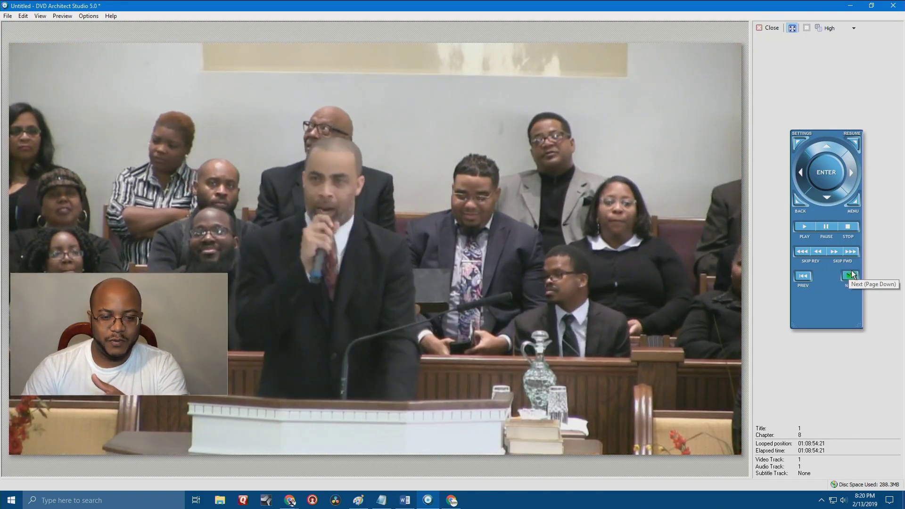
pyautogui.click(851, 273)
pyautogui.click(850, 271)
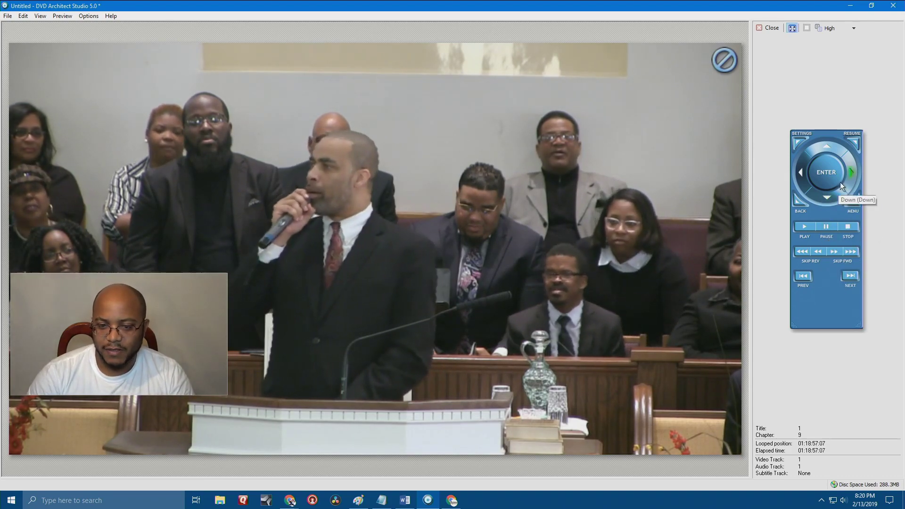
pyautogui.click(855, 204)
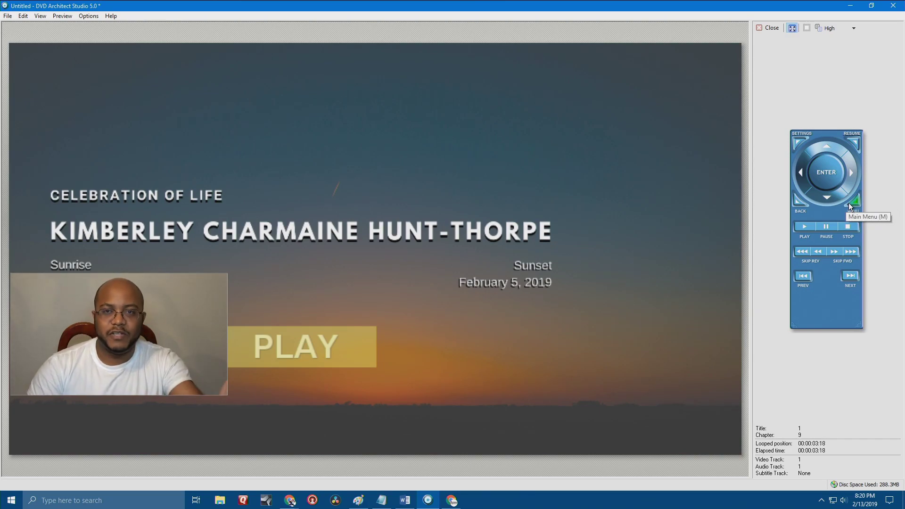
# Close the disc preview and launch the Make DVD wizard.
pyautogui.click(759, 30)
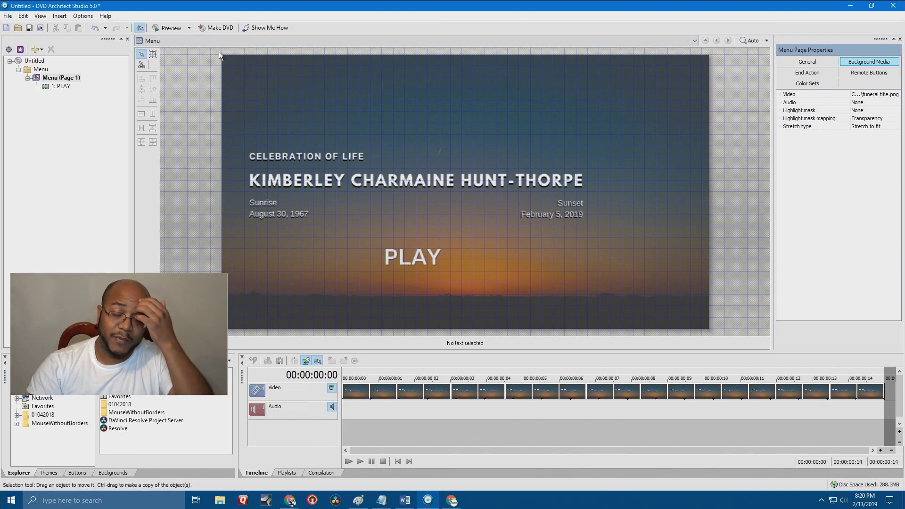
pyautogui.click(220, 27)
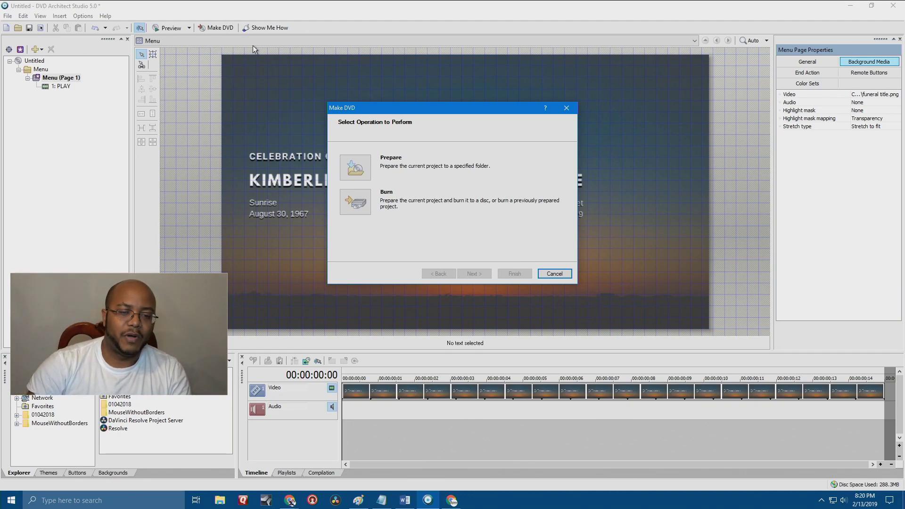
# Choose Burn, keep the default prepare folder and advance to the message review.
pyautogui.click(355, 206)
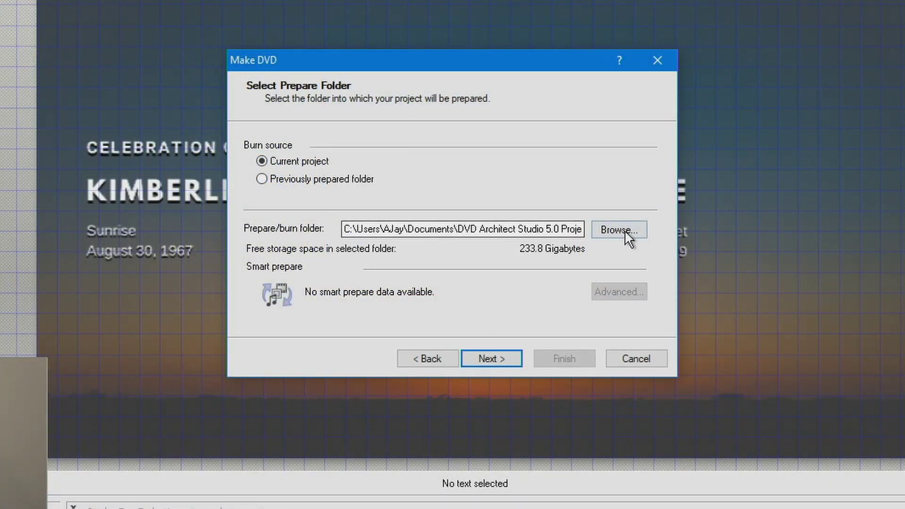
pyautogui.click(624, 230)
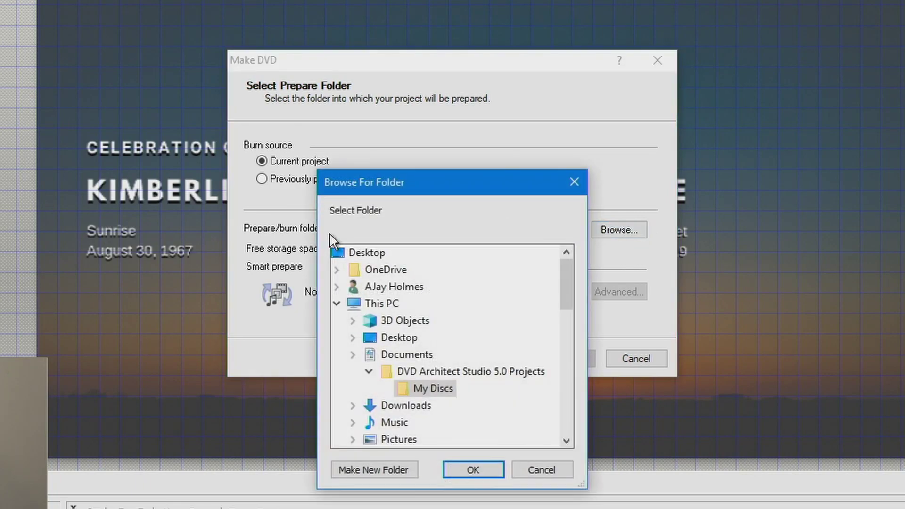
pyautogui.click(549, 468)
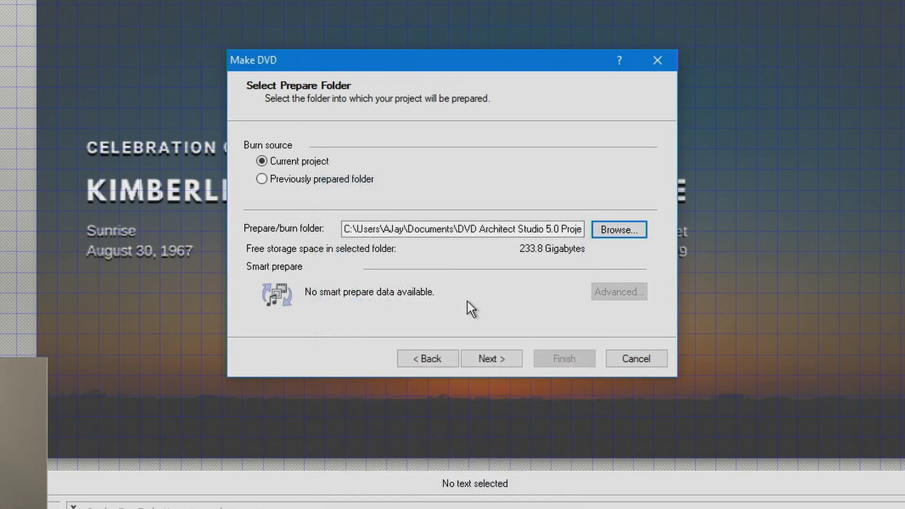
pyautogui.click(510, 358)
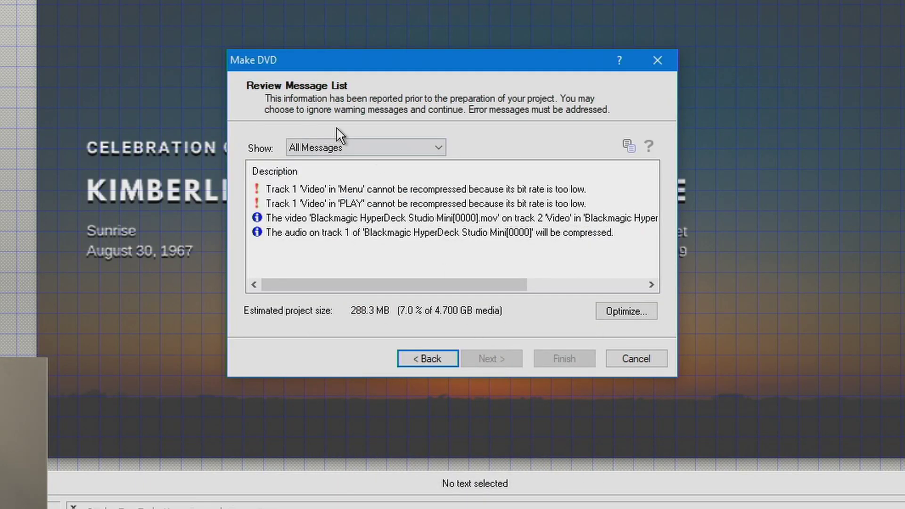
pyautogui.click(428, 357)
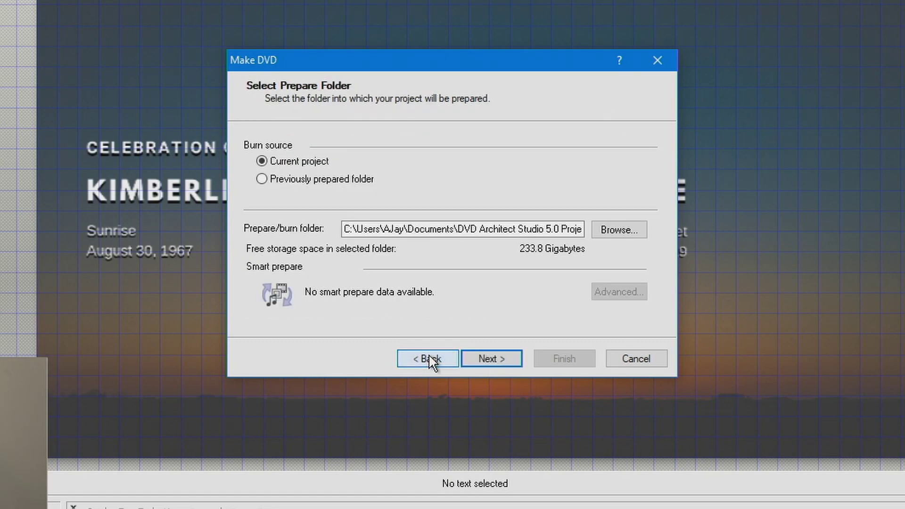
pyautogui.click(485, 356)
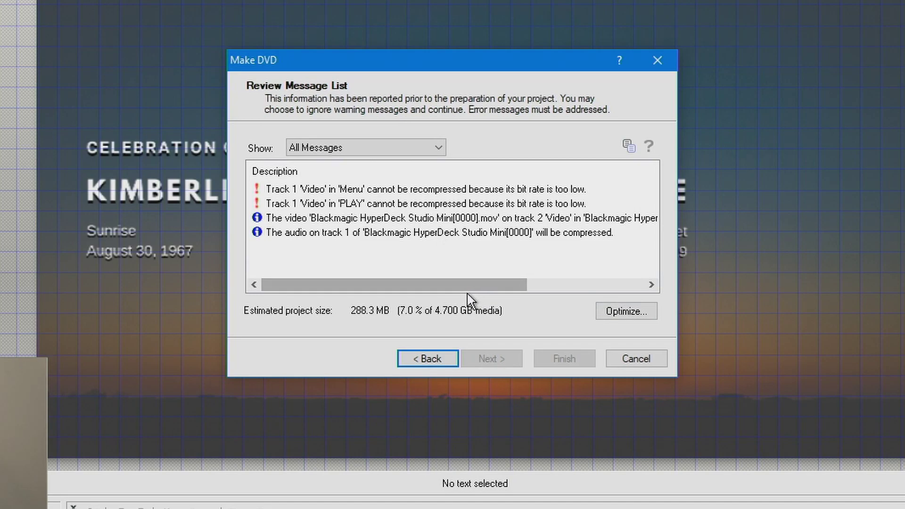
# Raise the default video bit rate to 6.004 Mbps in Optimize settings.
pyautogui.click(619, 313)
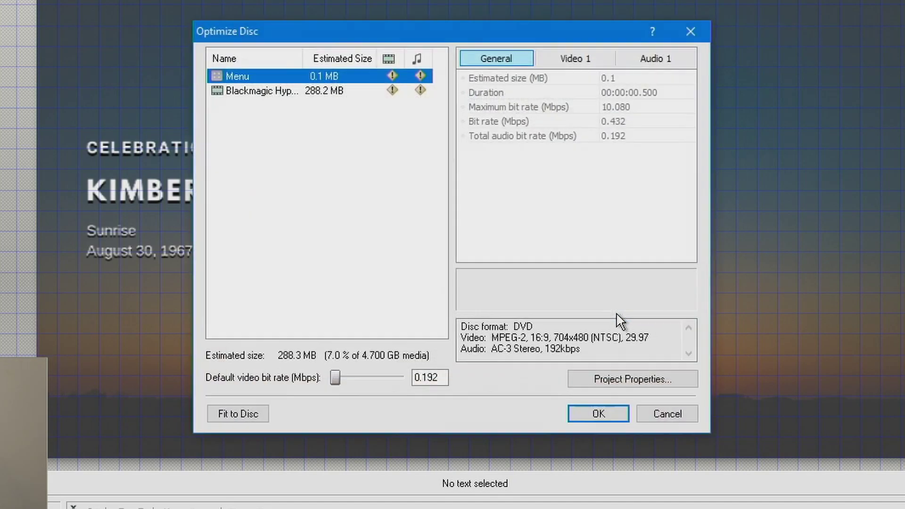
pyautogui.moveTo(335, 378); pyautogui.dragTo(378, 371)
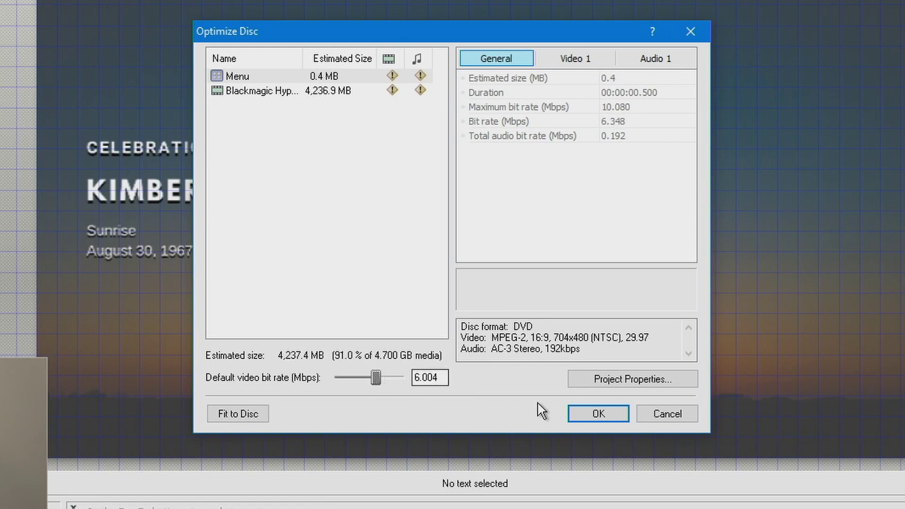
pyautogui.click(593, 413)
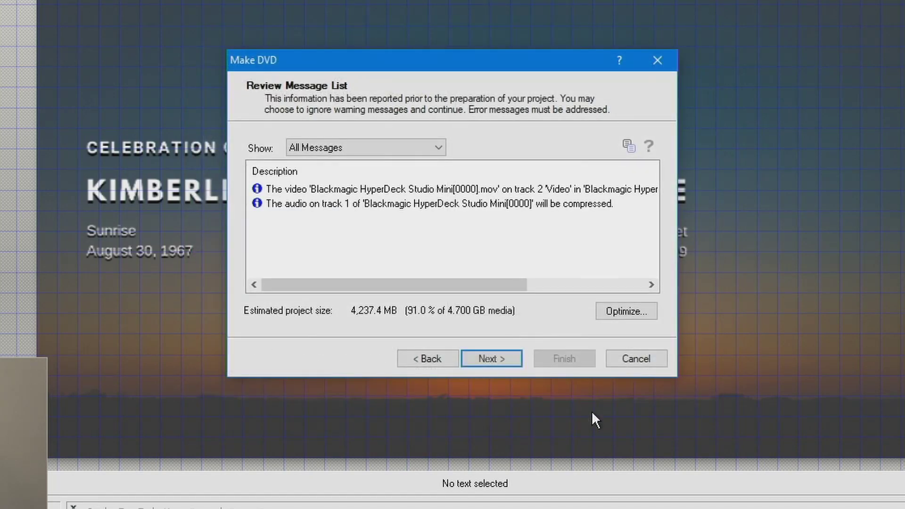
# Name the volume KCHTFUNERAL and burn through ISO Image Writer to E:\02032019.iso.
pyautogui.click(510, 357)
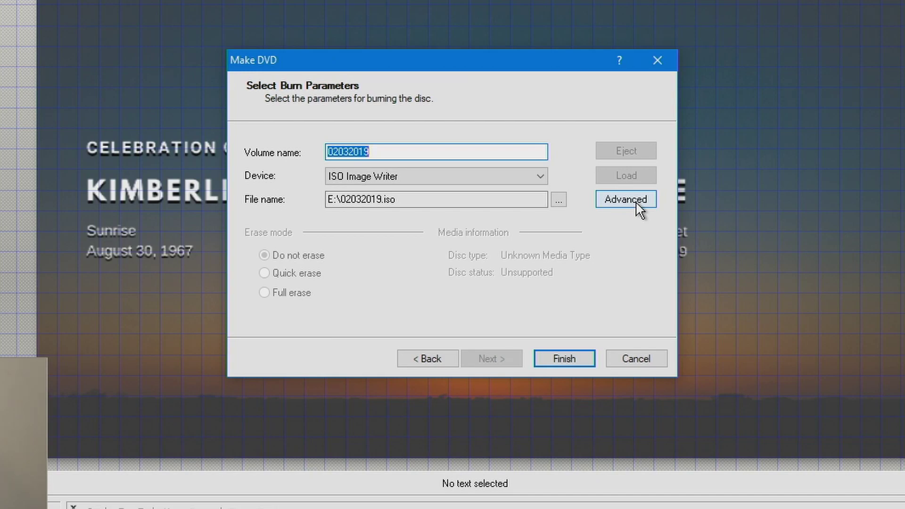
pyautogui.write('KI')
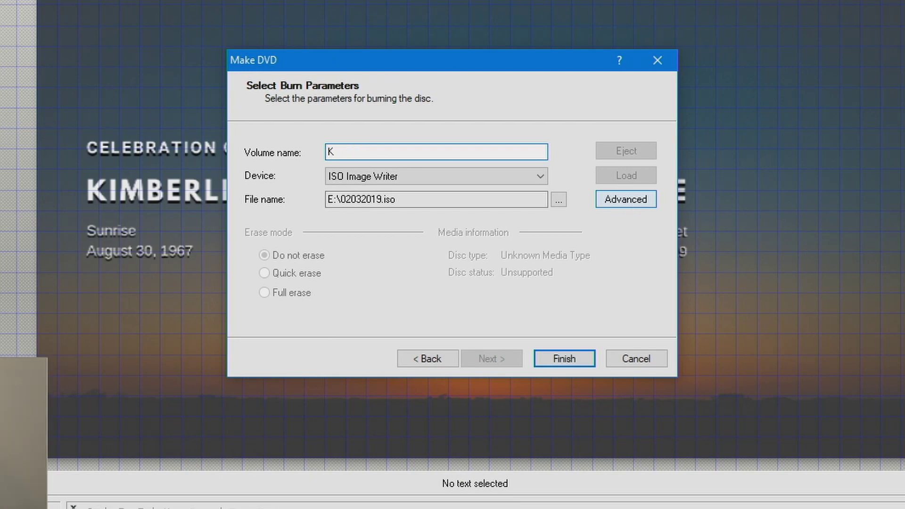
pyautogui.write('CHTFUNERAL')
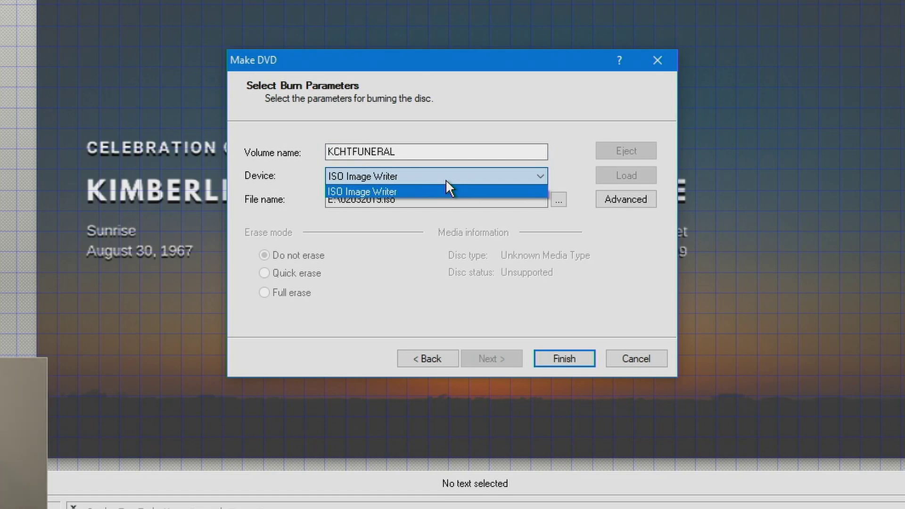
pyautogui.click(408, 259)
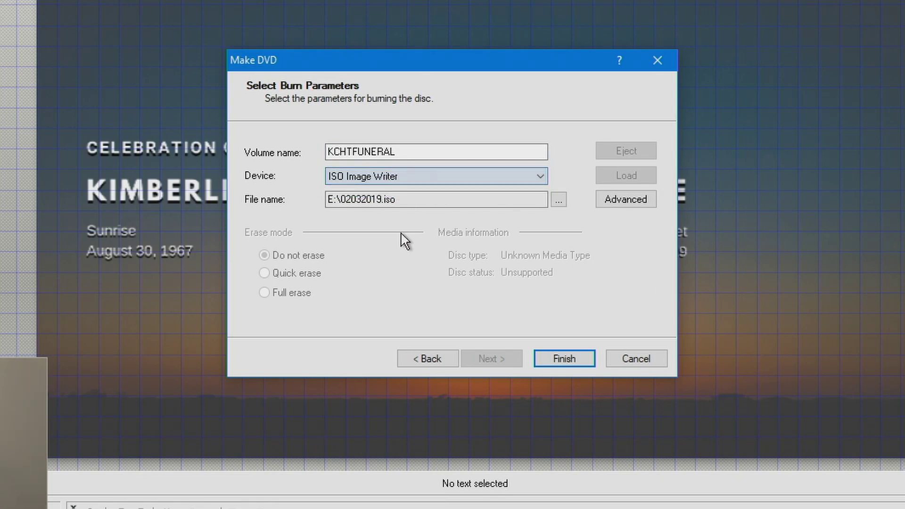
pyautogui.click(559, 198)
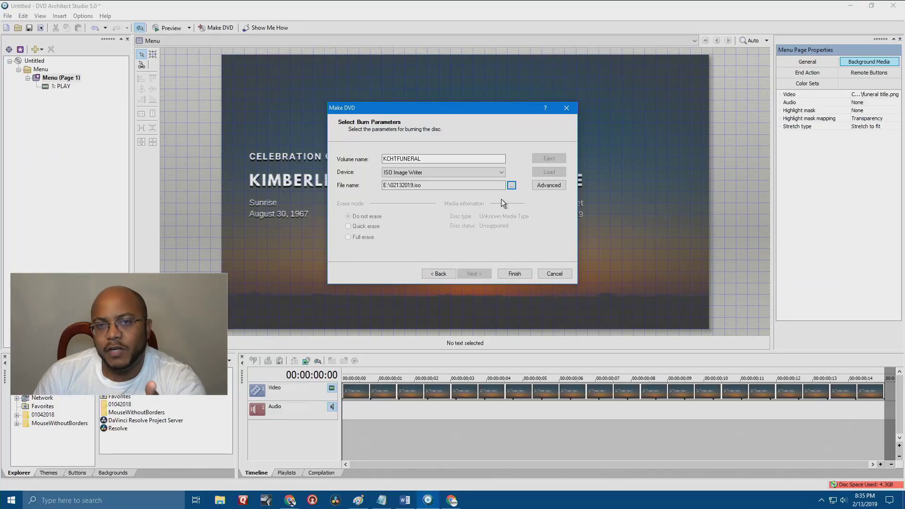